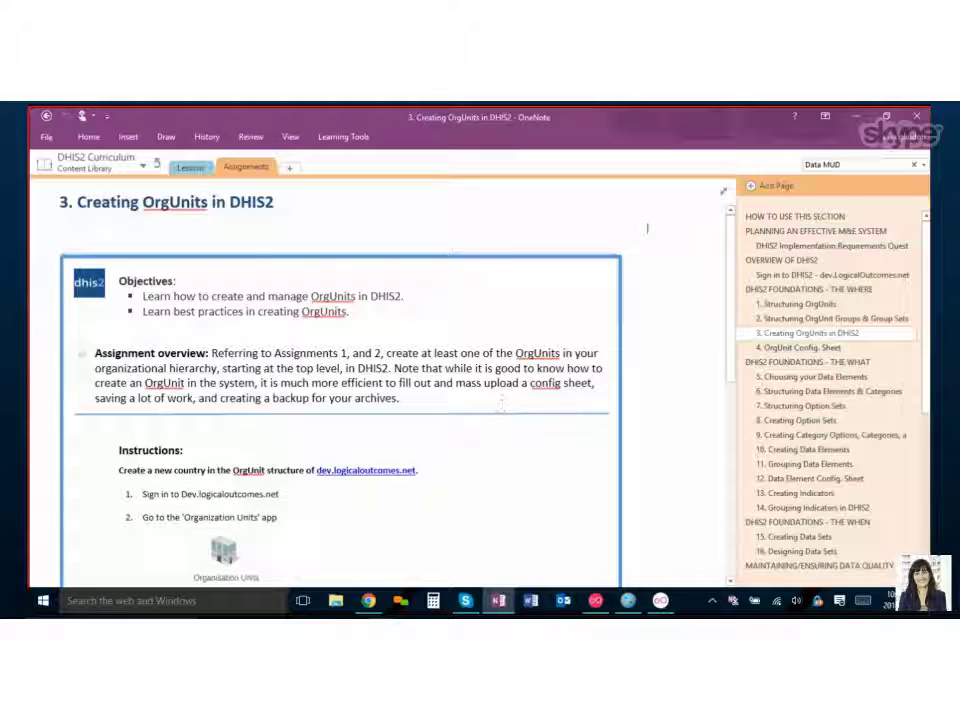
Read the instructions of the assignment on creating OrgUnits in DHIS2
left_click_drag(58, 203, 307, 210)
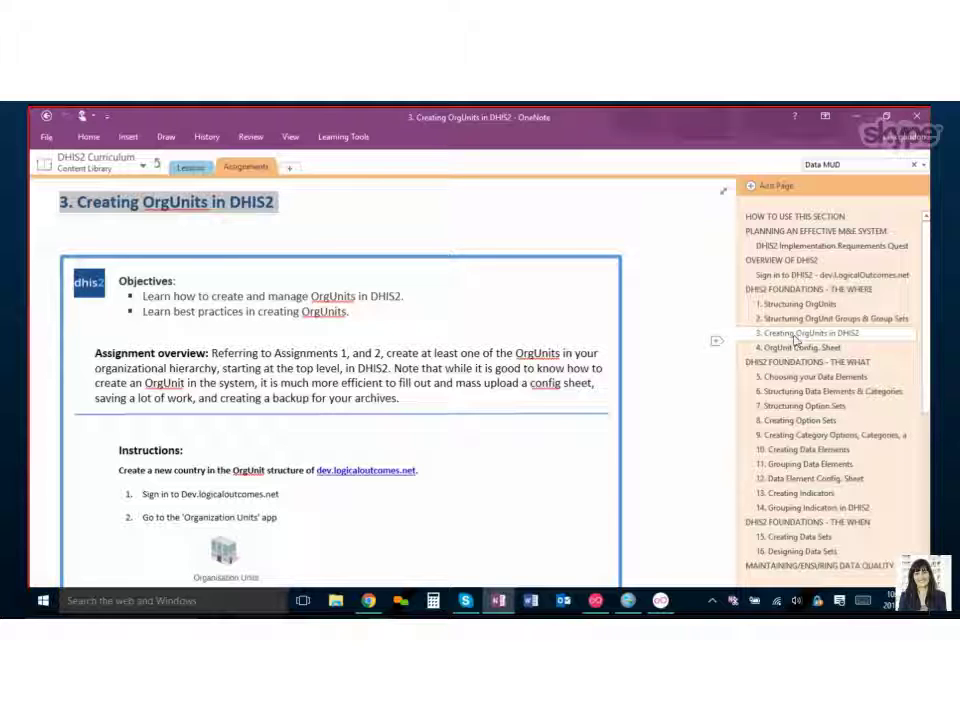
left_click(471, 462)
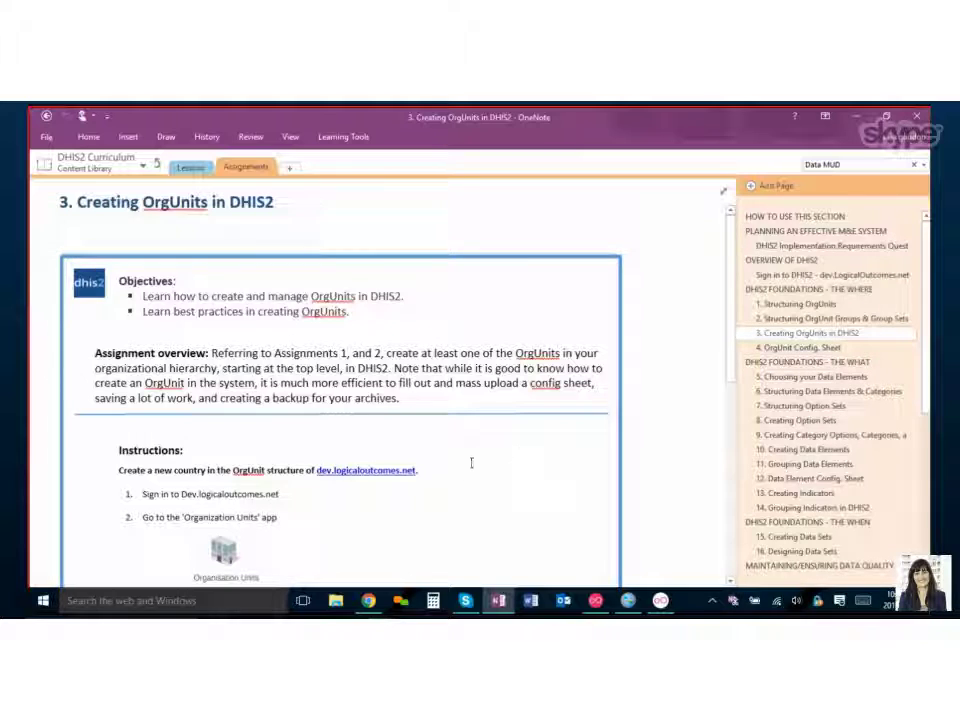
scroll(471, 462, "down", 5)
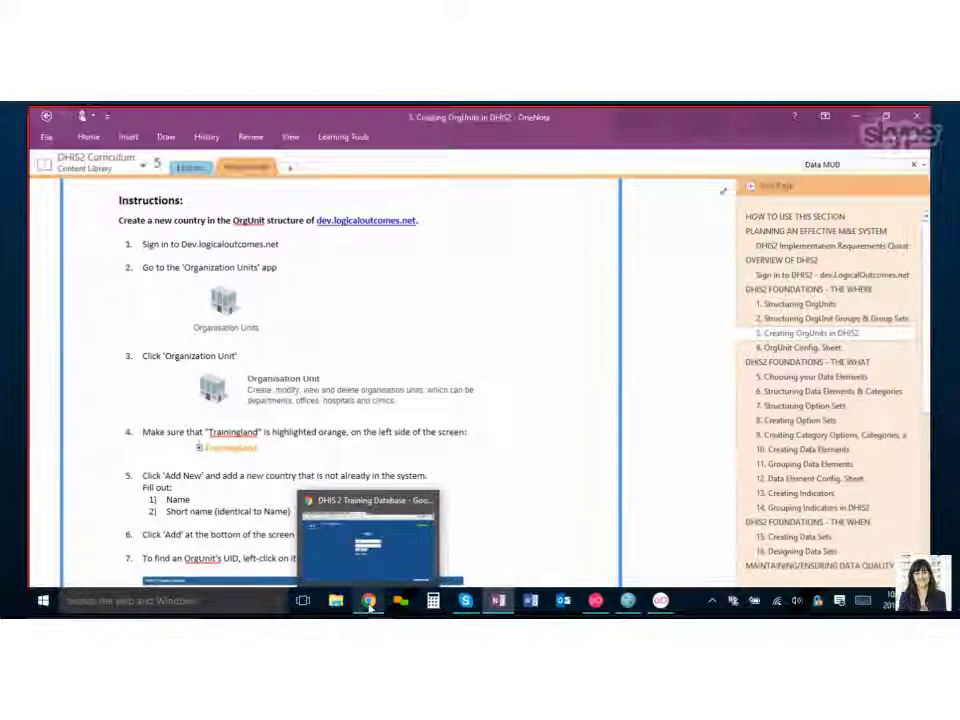
Switch to Chrome and sign in to the DHIS 2 Training Database with the account's username and password
left_click(369, 603)
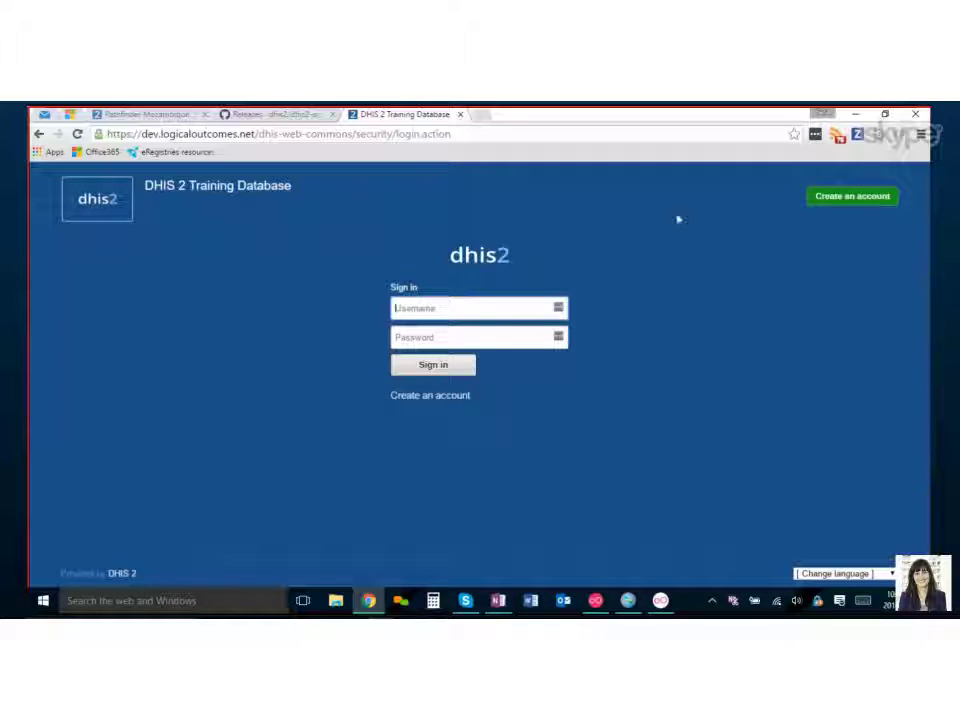
type("sara@")
left_click(475, 329)
left_click(459, 339)
type("••••••••")
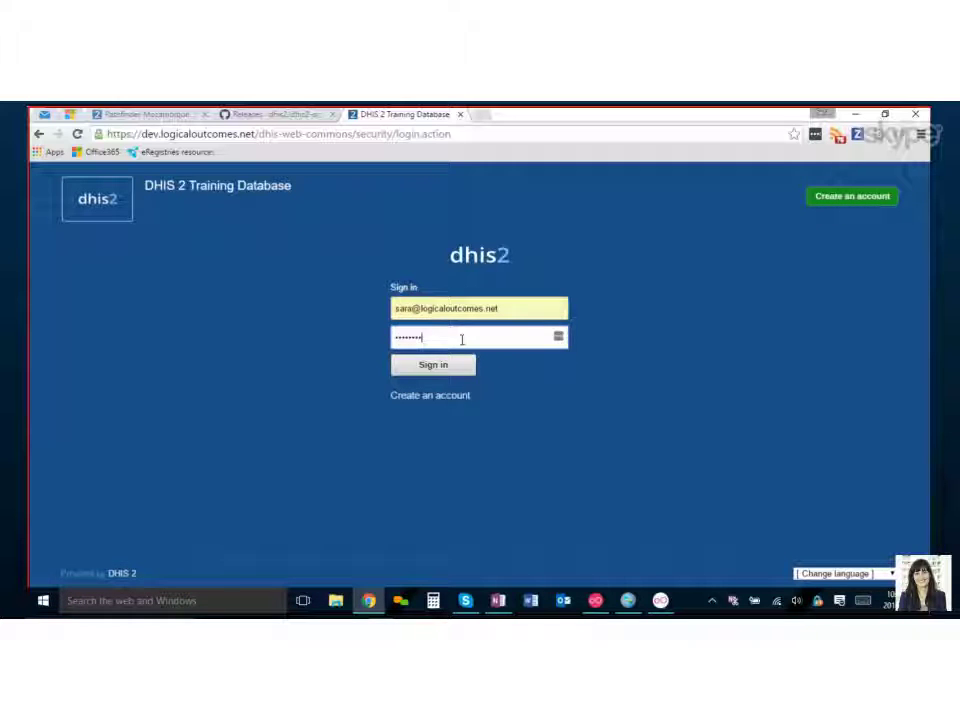
left_click(435, 363)
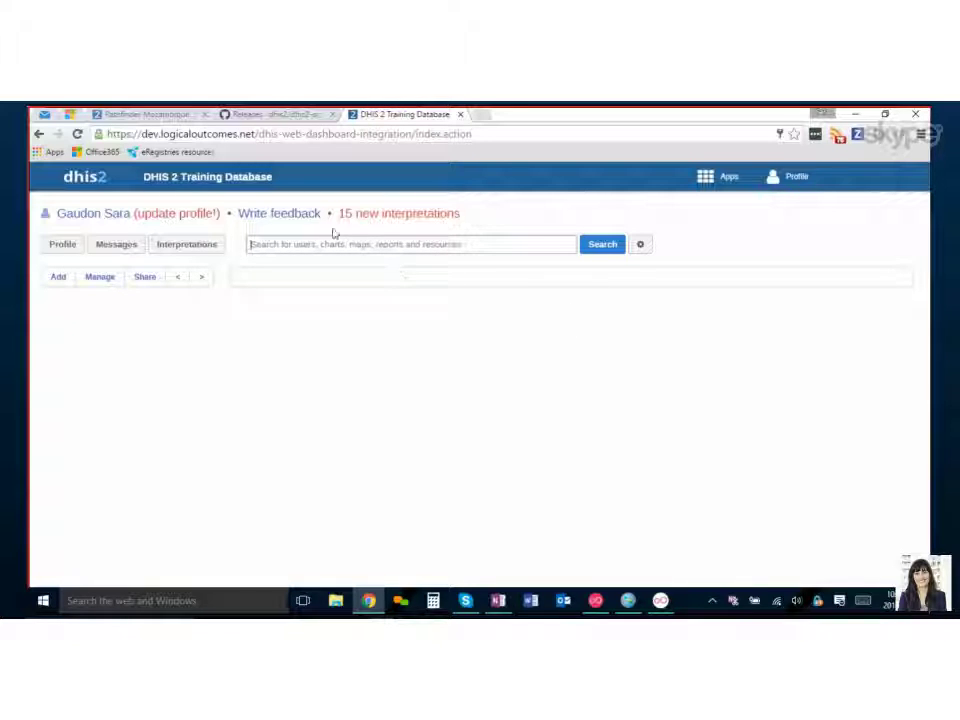
Open organisation unit management in the Organisation Units app
mouse_move(705, 180)
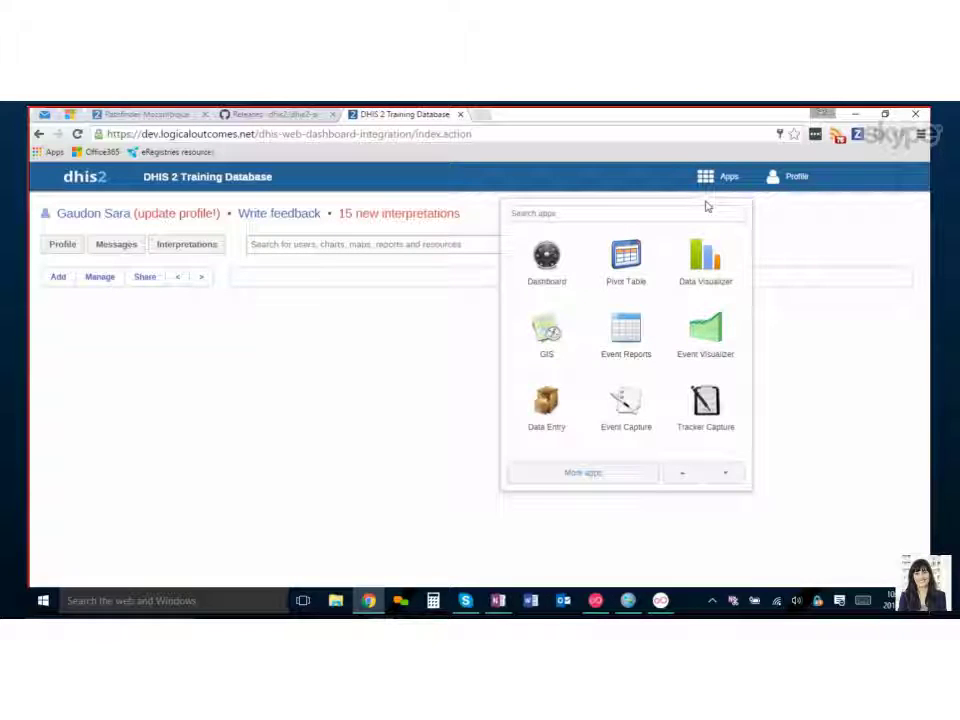
scroll(705, 350, "down", 5)
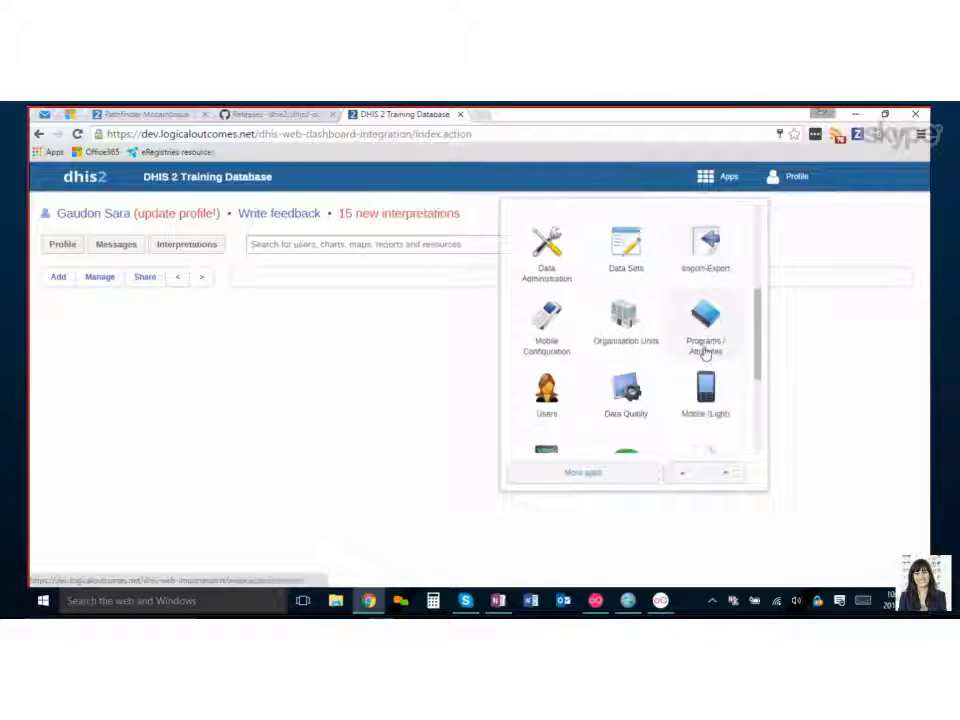
left_click(625, 320)
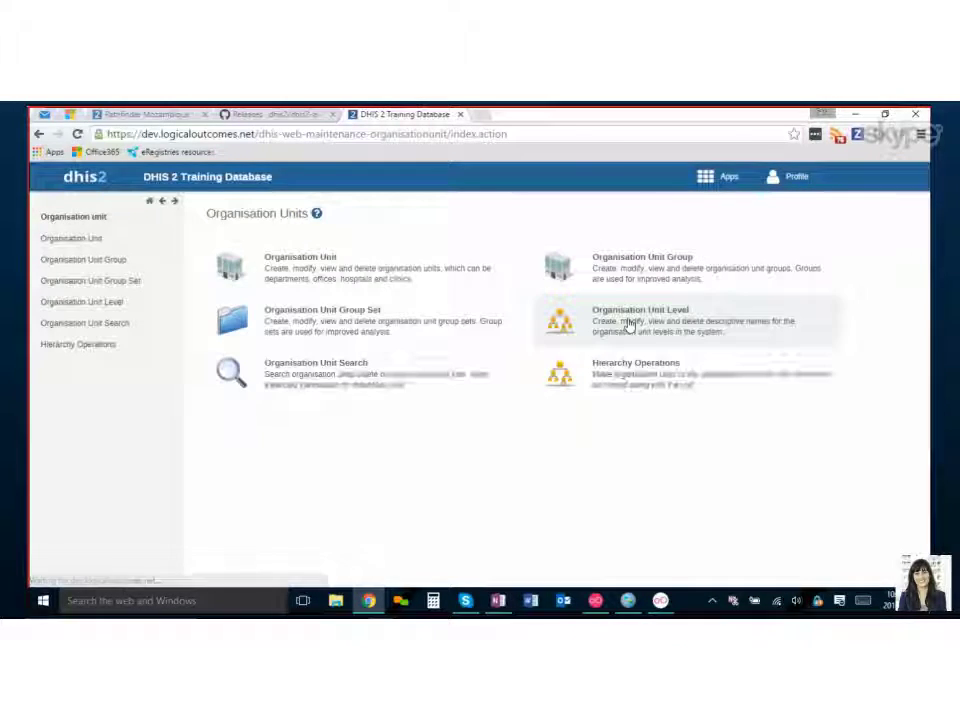
left_click(268, 267)
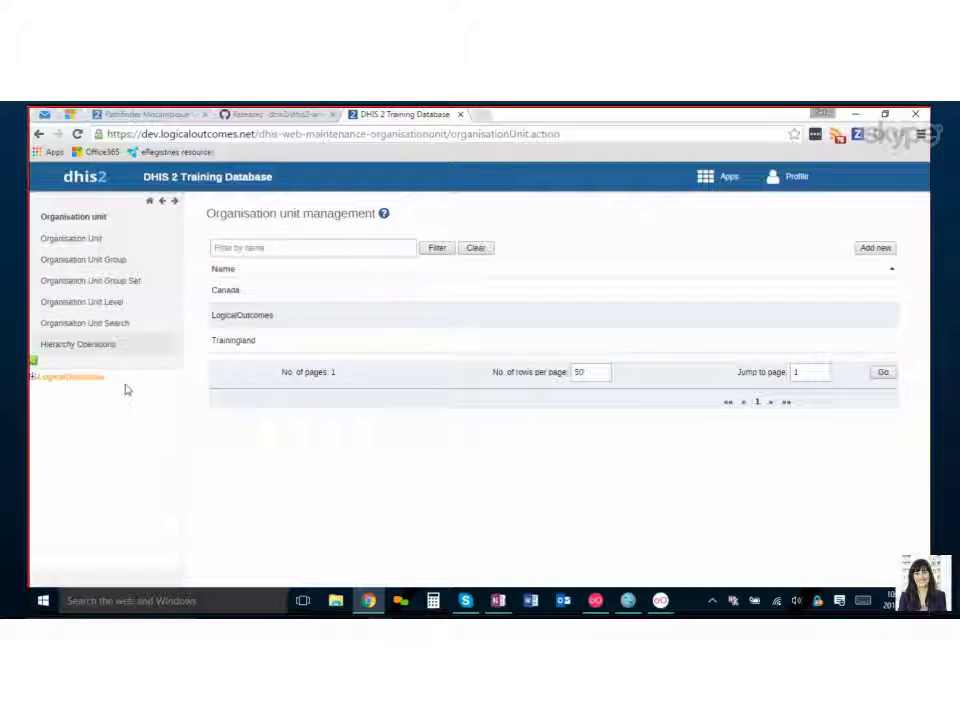
Start a new organisation unit under Nunavut in LogicalOutcomes' Canada branch and name it Baffin Region
left_click(35, 378)
left_click(42, 387)
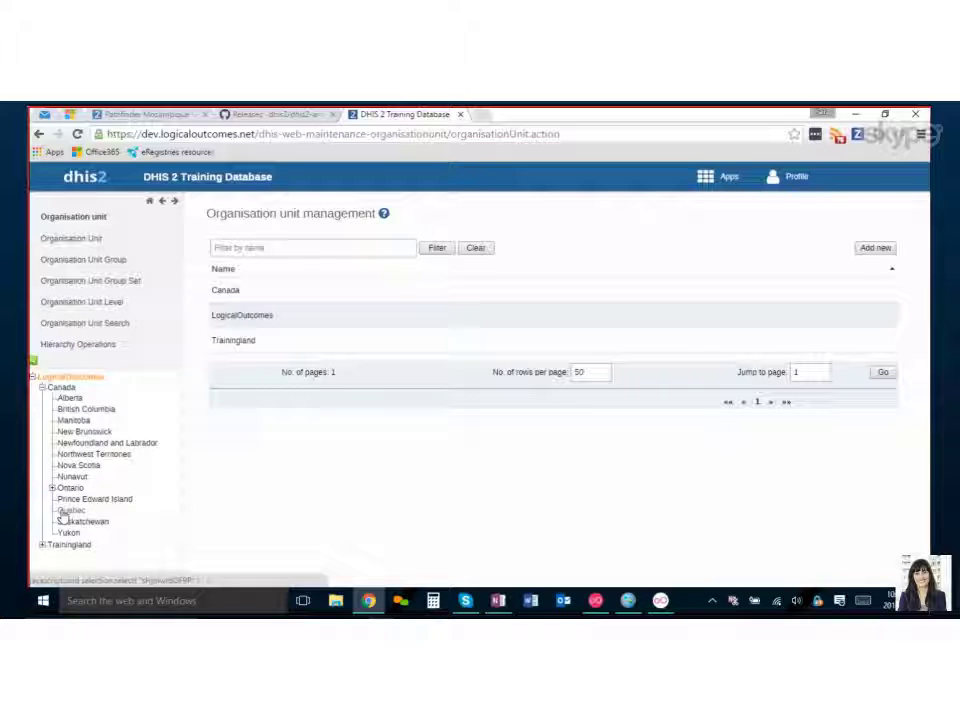
left_click(70, 478)
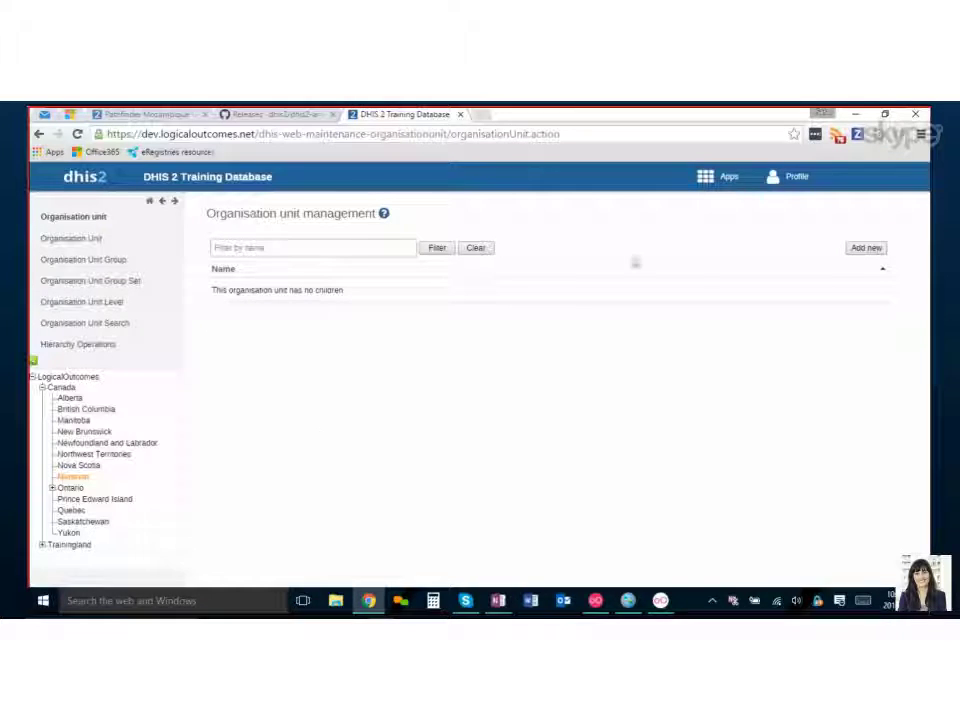
left_click(866, 249)
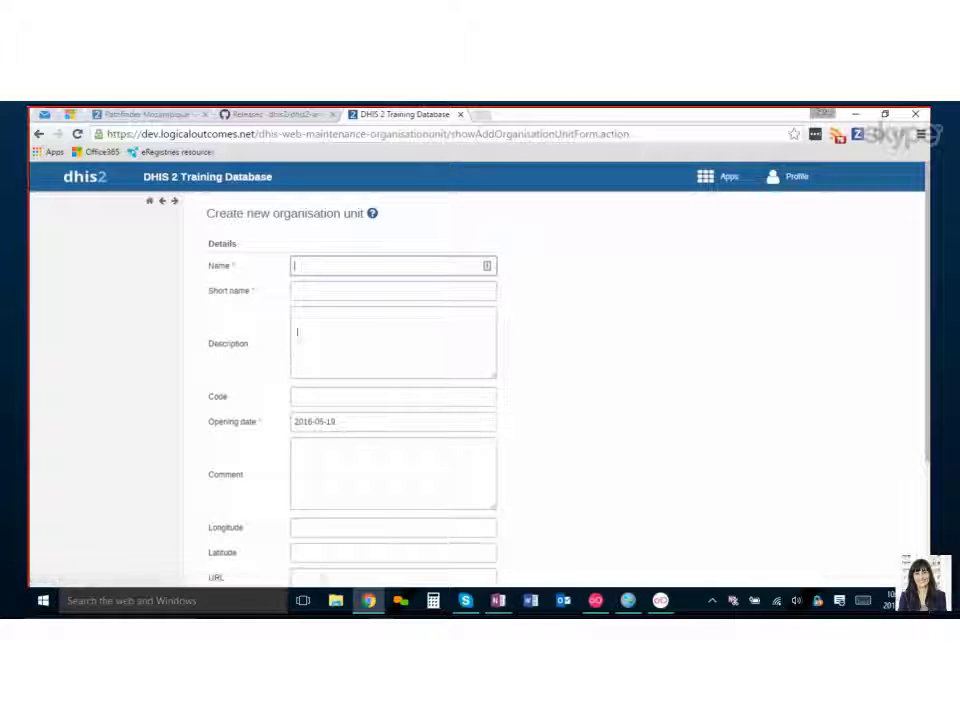
type("Baff")
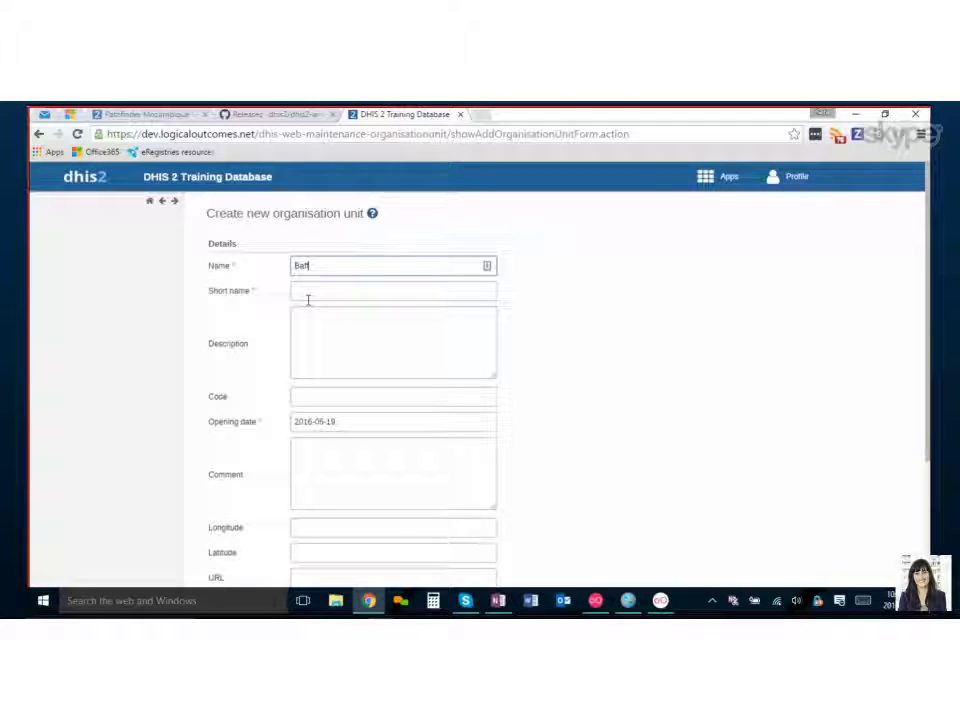
type("in REgion")
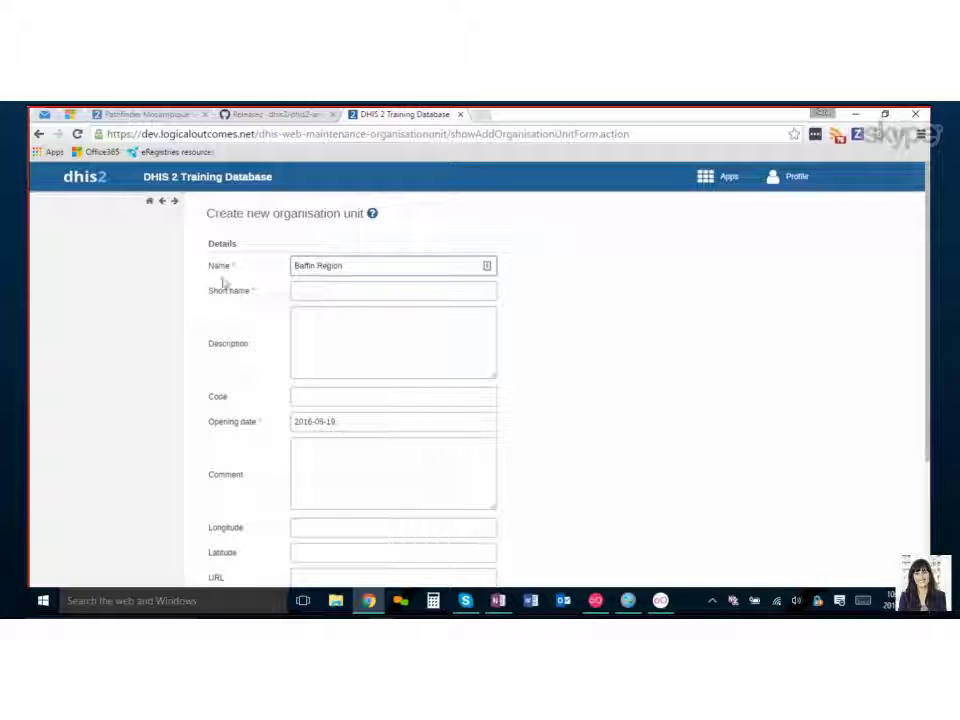
left_click_drag(344, 265, 293, 265)
key("ctrl+c")
left_click(332, 289)
key("ctrl+v")
left_click(338, 290)
key("ctrl+v")
left_click_drag(339, 289, 252, 291)
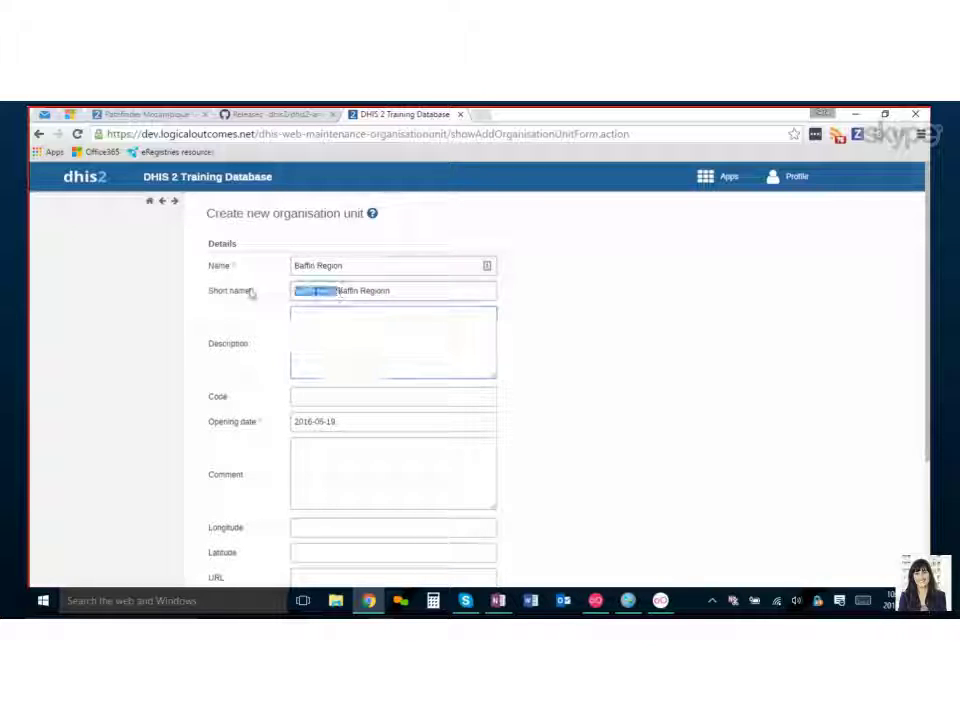
left_click_drag(409, 293, 236, 289)
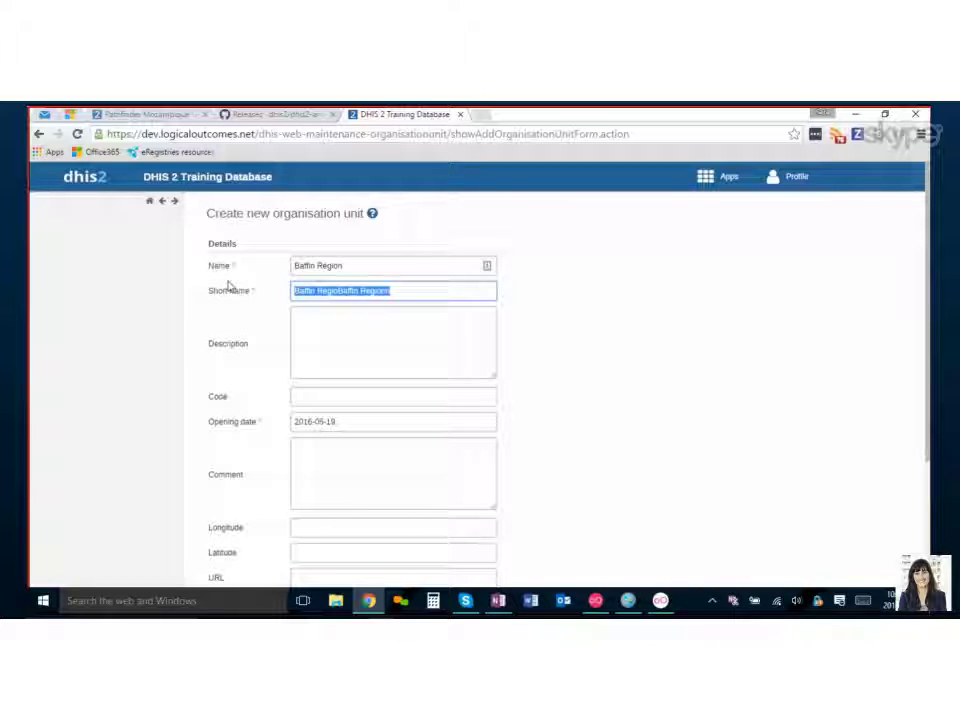
key("BackSpace")
Copy the unit's name, Baffin Region, into its short name
left_click_drag(345, 265, 293, 265)
key("ctrl+c")
left_click(328, 291)
key("ctrl+v")
Leave the description, code, comment, coordinates and contact details empty and add the new organisation unit
left_click(356, 343)
left_click(321, 395)
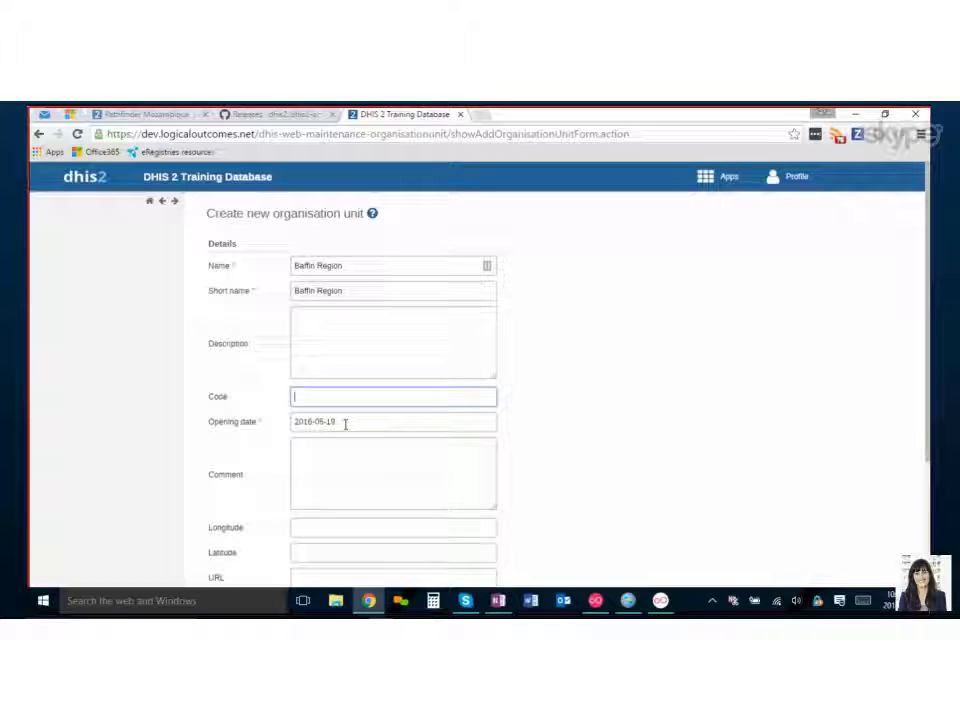
scroll(349, 421, "down", 1)
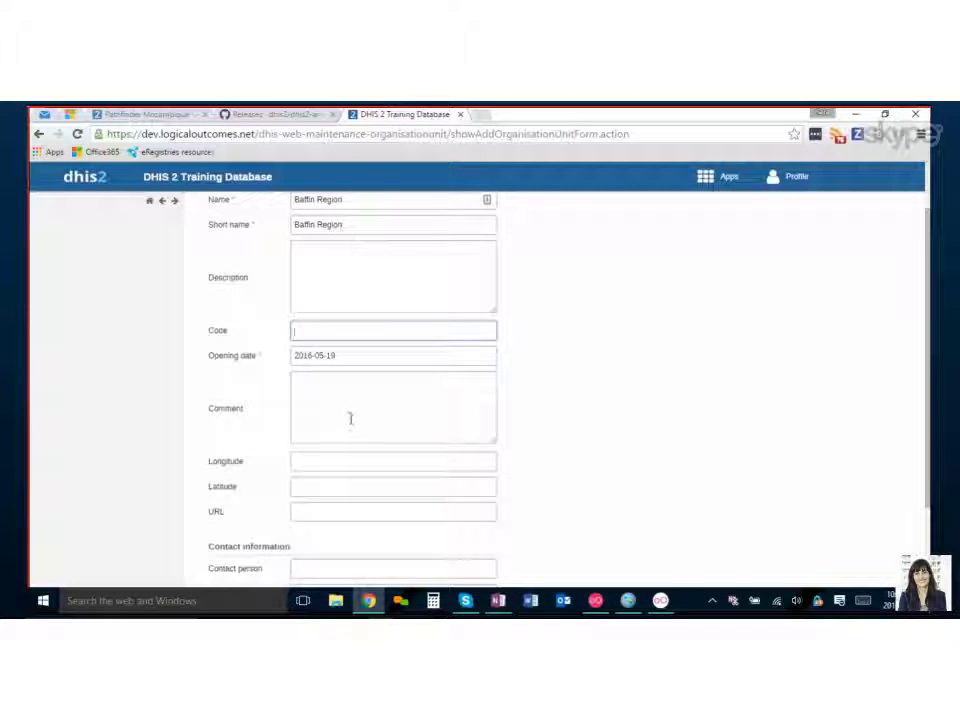
scroll(355, 410, "down", 1)
left_click(345, 332)
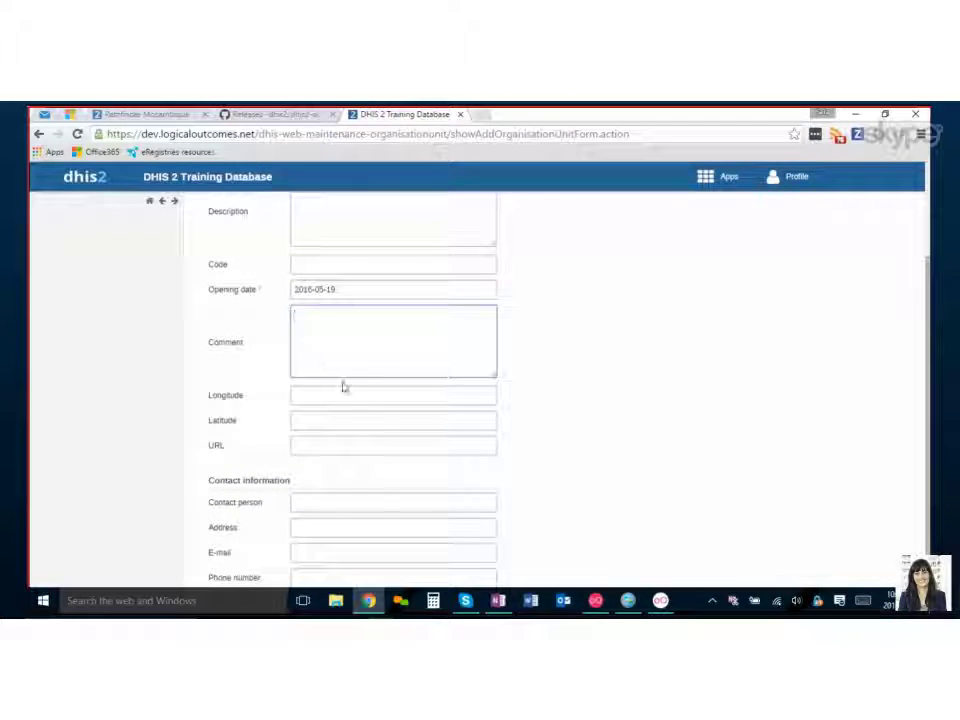
scroll(343, 386, "down", 1)
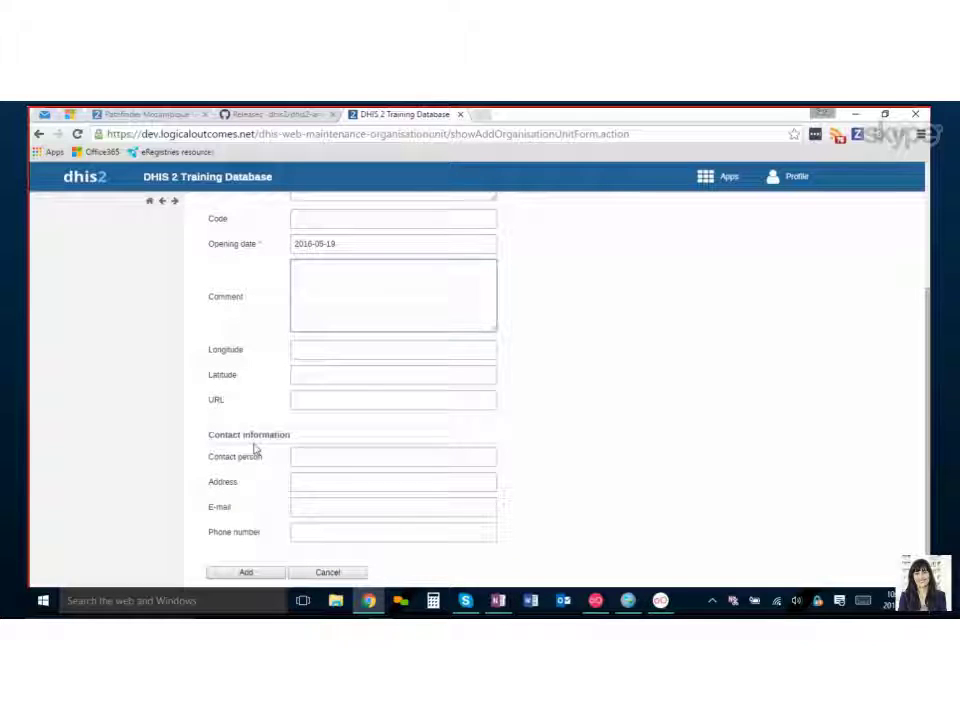
left_click(246, 573)
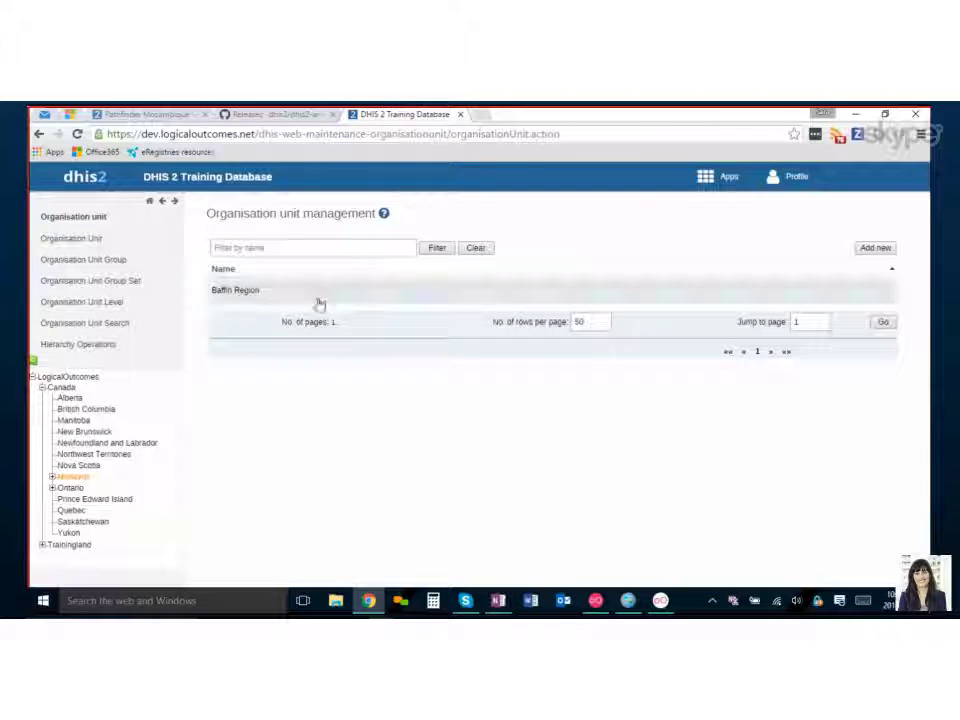
Check the position of Baffin Region under Nunavut in the hierarchy and reselect Nunavut
left_click(52, 478)
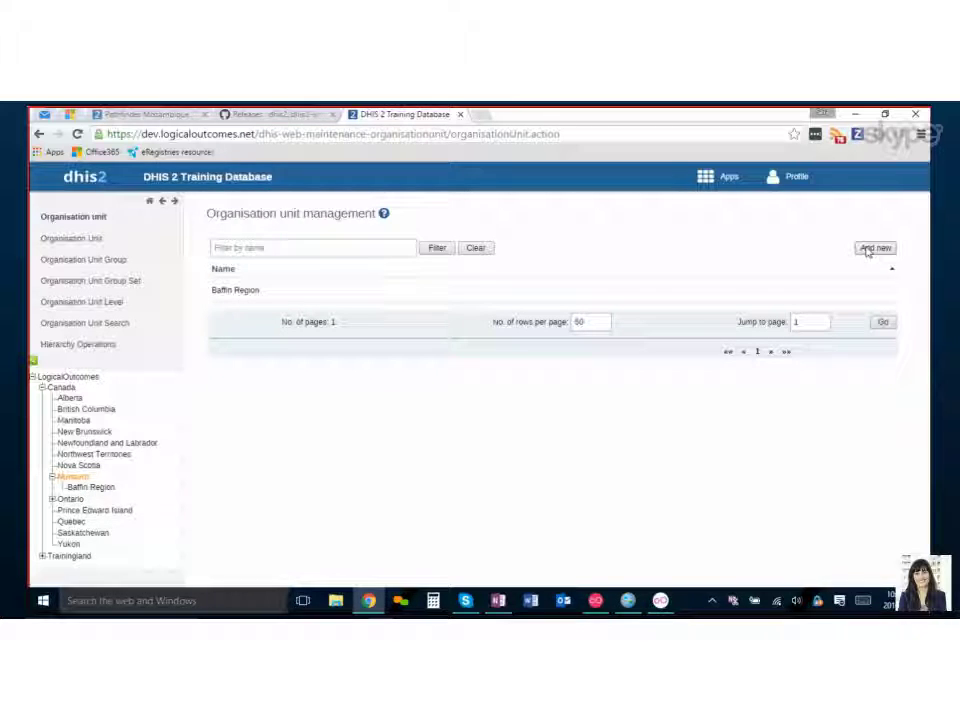
left_click(85, 487)
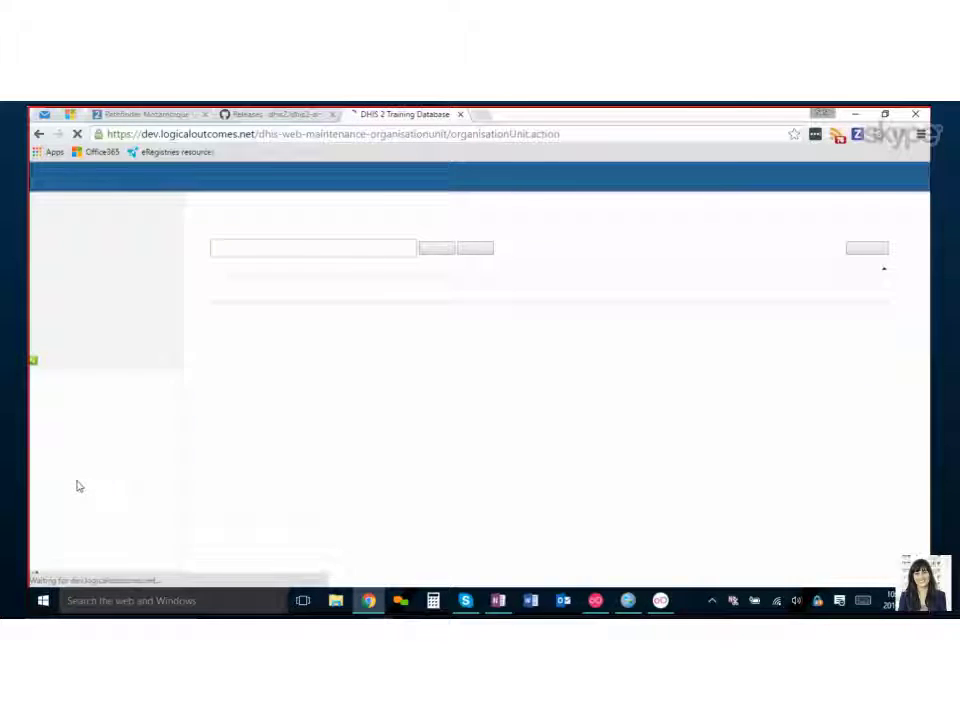
left_click(68, 478)
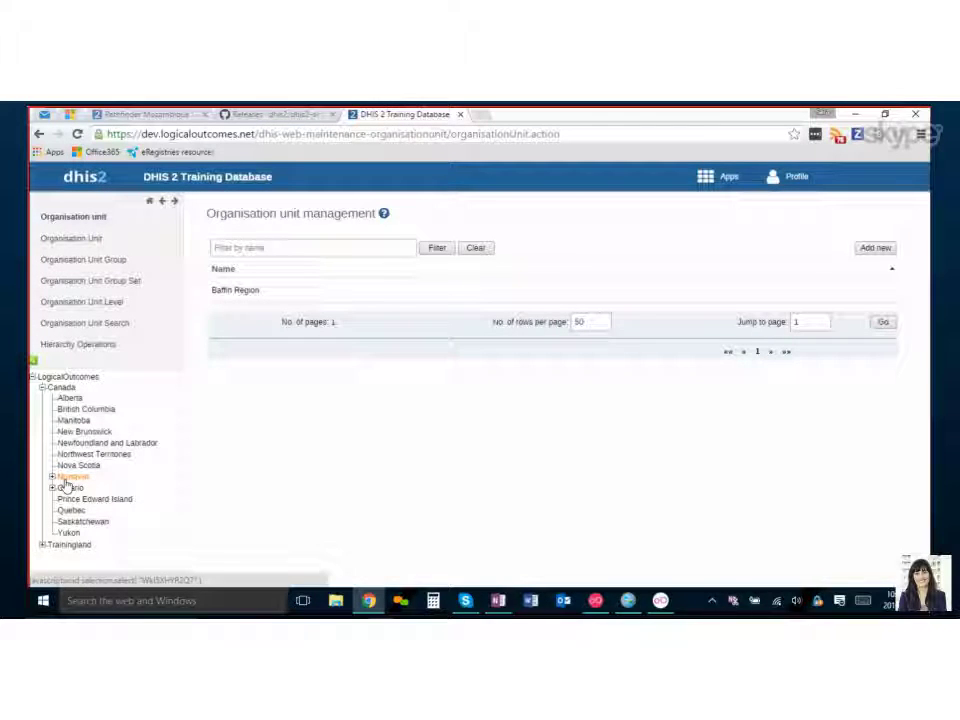
Show Baffin Region's details, examine them down to the ID at 75% page zoom, restore 100% and close them
left_click(252, 292)
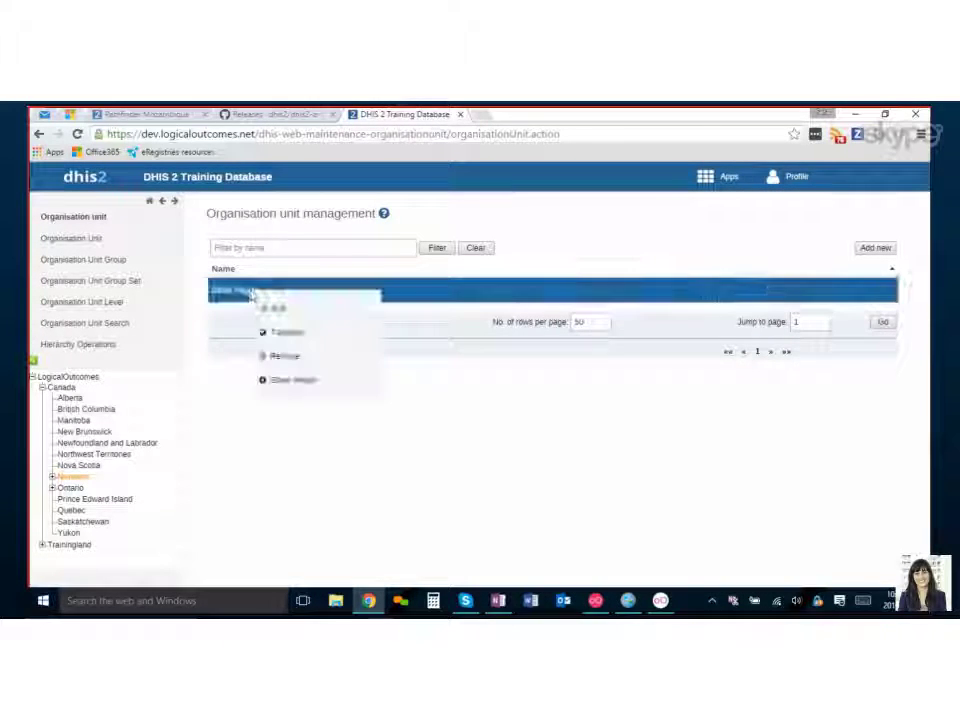
left_click(277, 381)
left_click(921, 134)
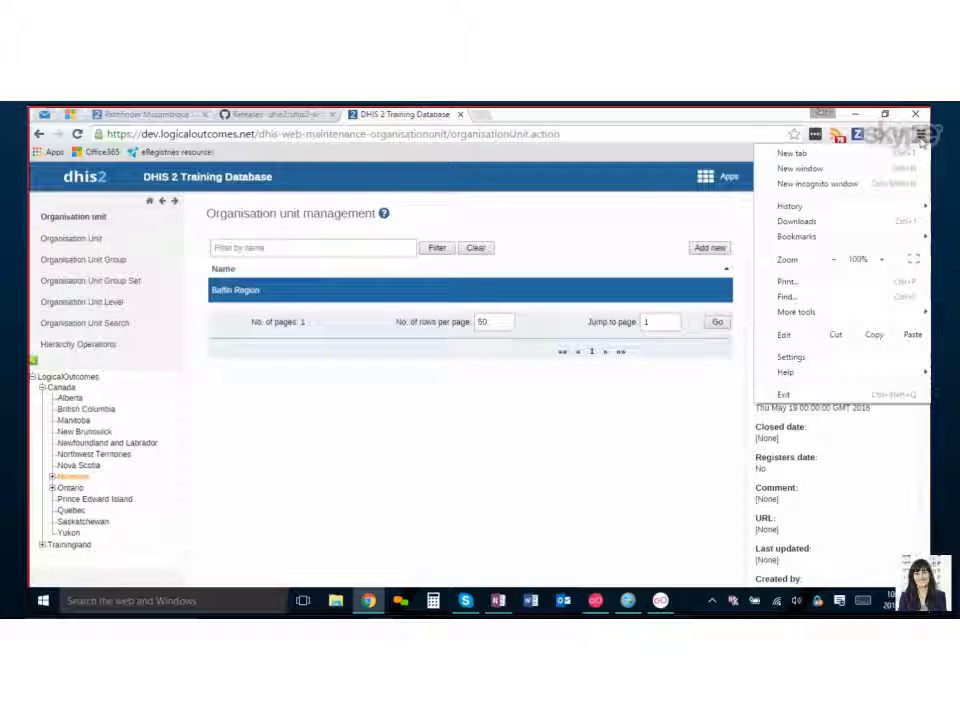
left_click(836, 260)
left_click(836, 260)
left_click(836, 260)
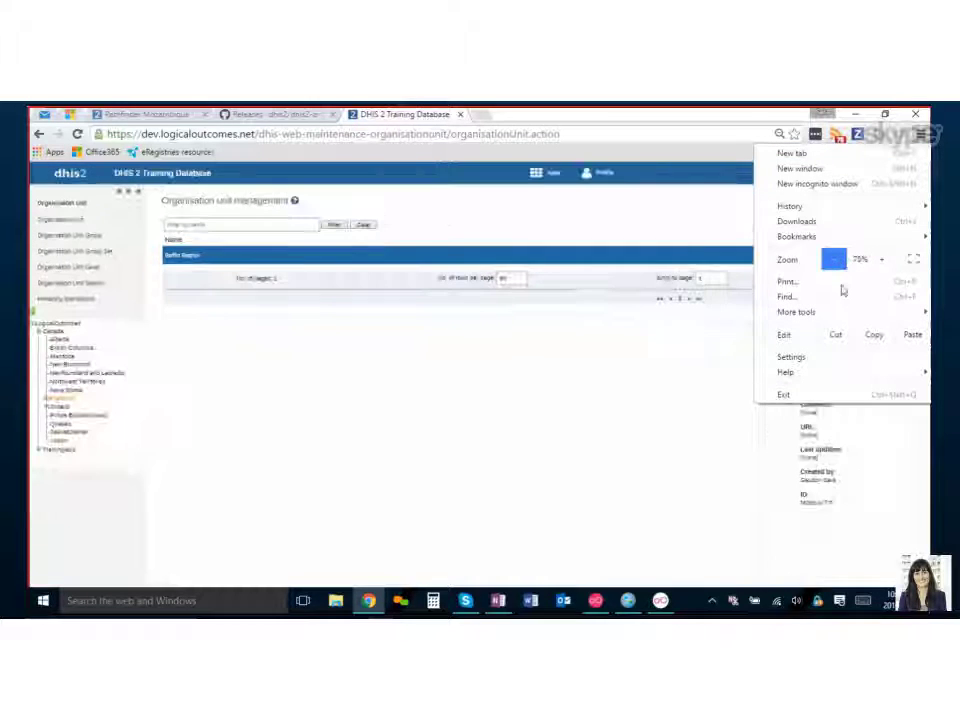
left_click(882, 260)
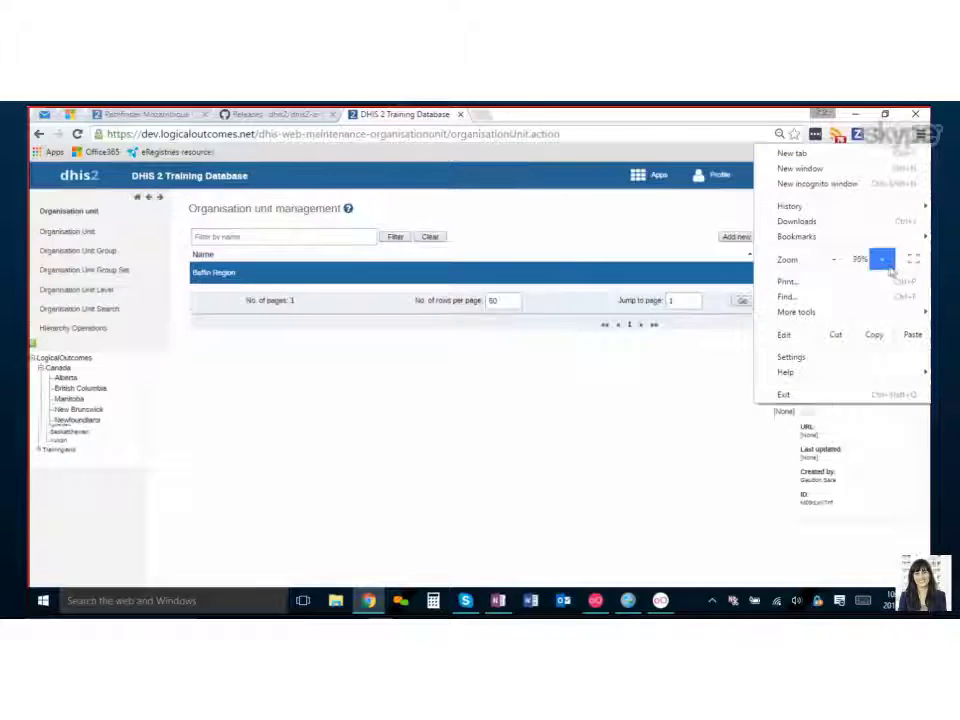
left_click(882, 260)
left_click(436, 443)
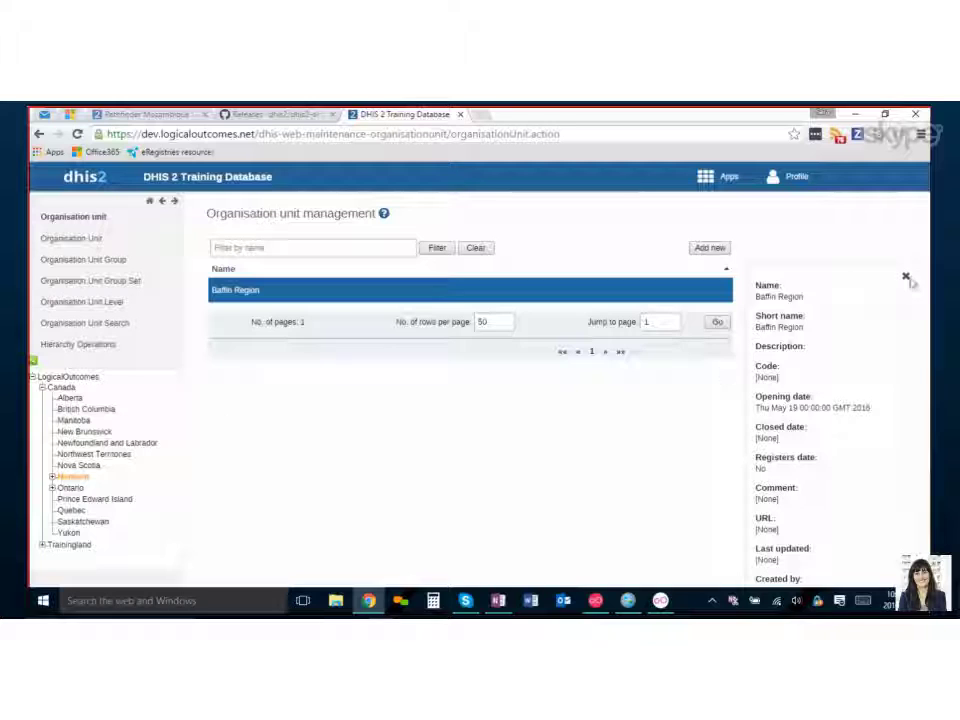
left_click(907, 278)
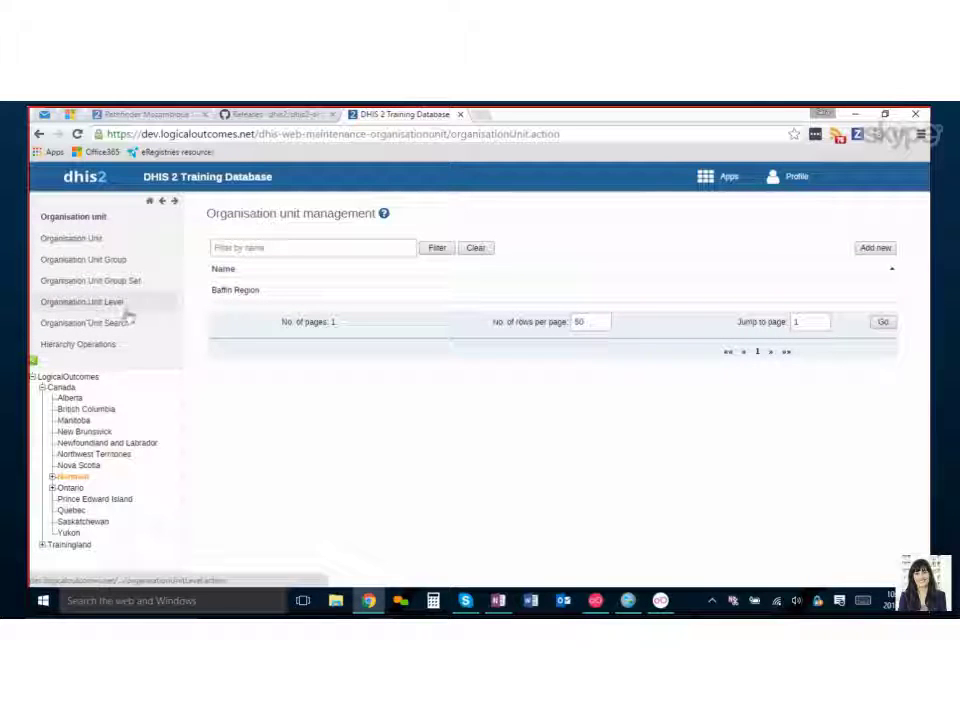
Start a new organisation unit group with the name and short name Provinces
left_click(87, 262)
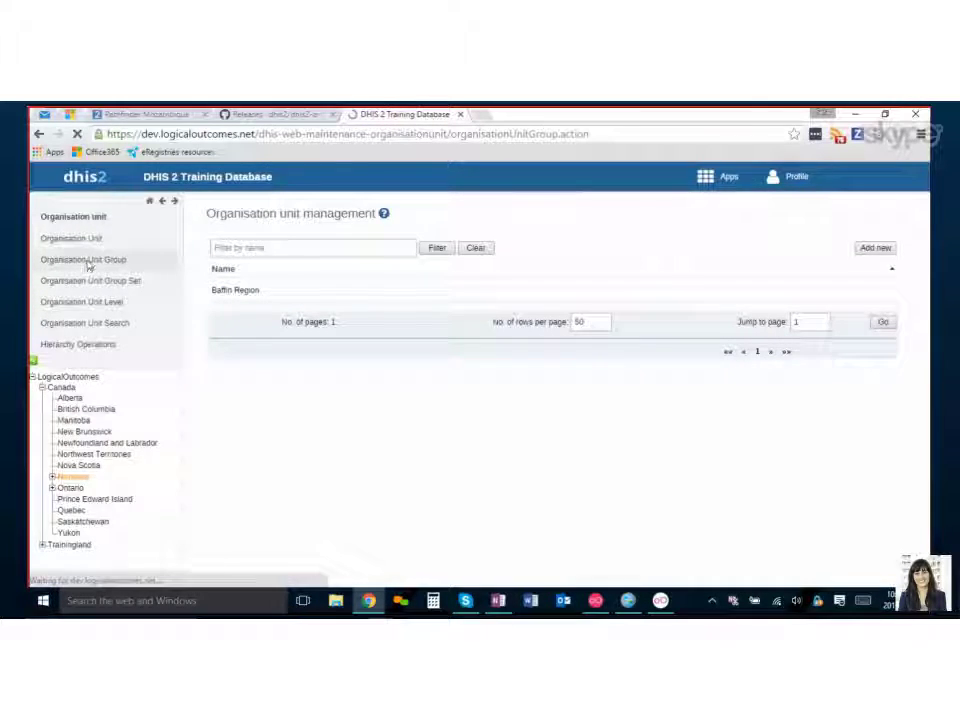
scroll(312, 421, "down", 3)
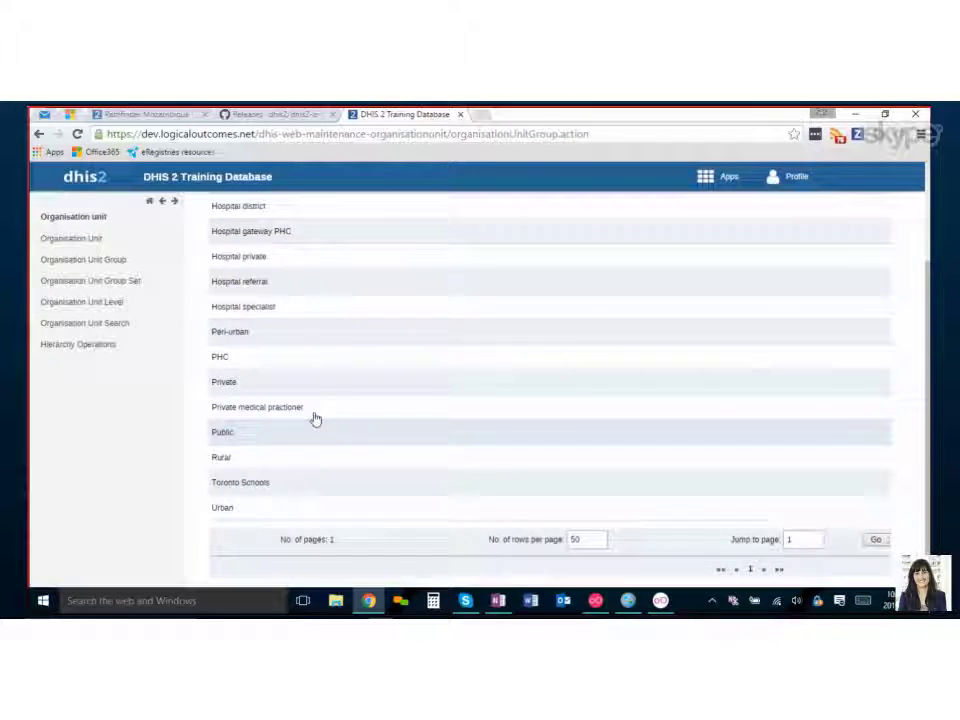
scroll(315, 419, "up", 3)
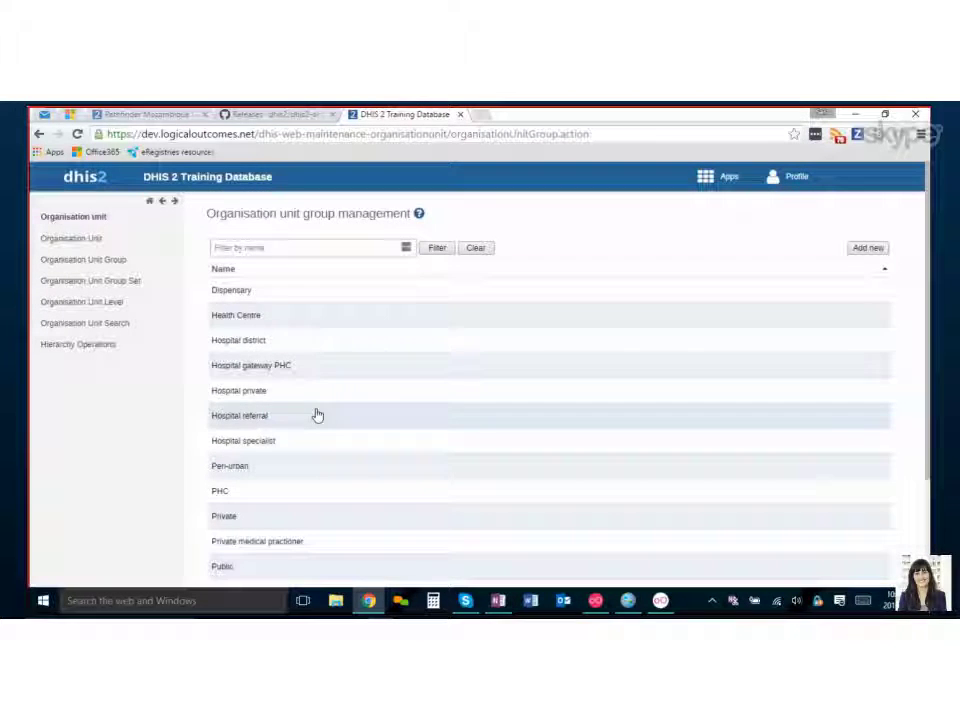
left_click(866, 251)
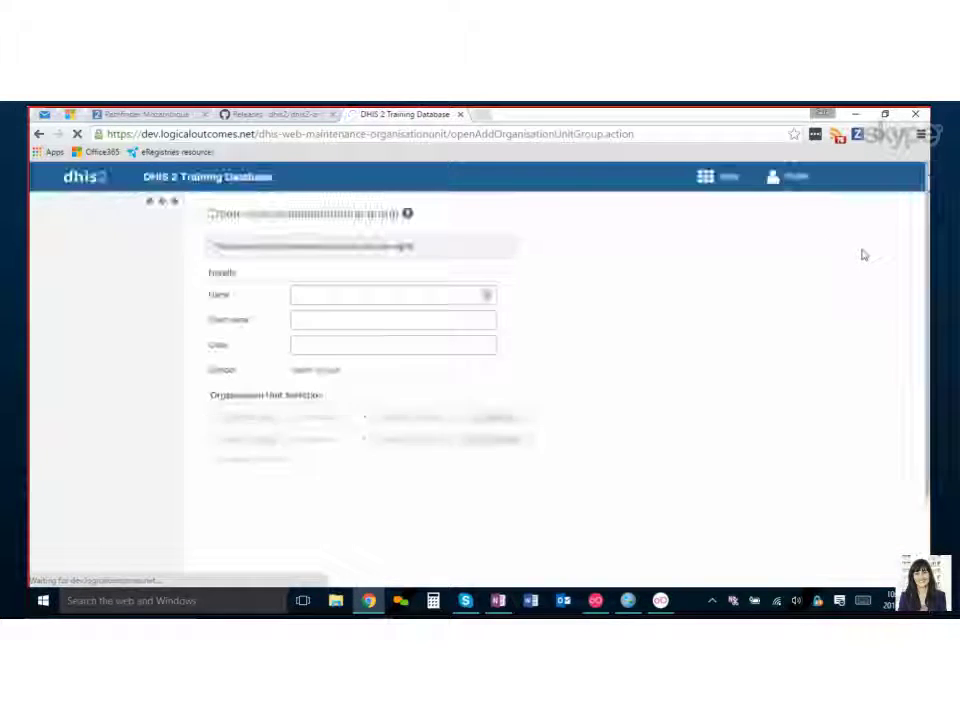
left_click(343, 294)
type("Provinces")
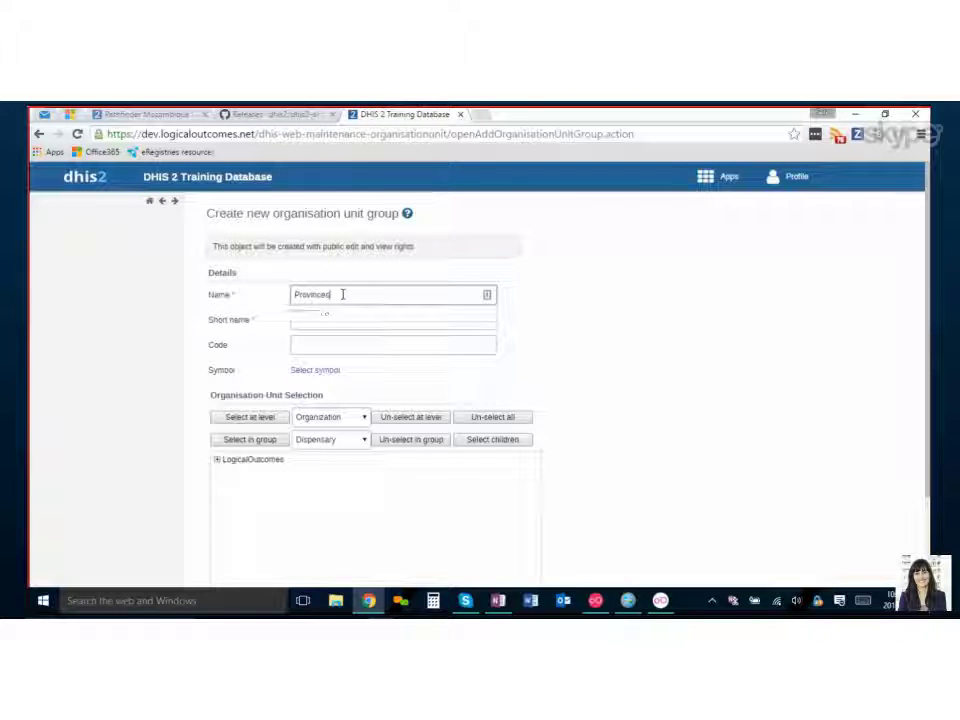
key("Tab")
type("Provinces")
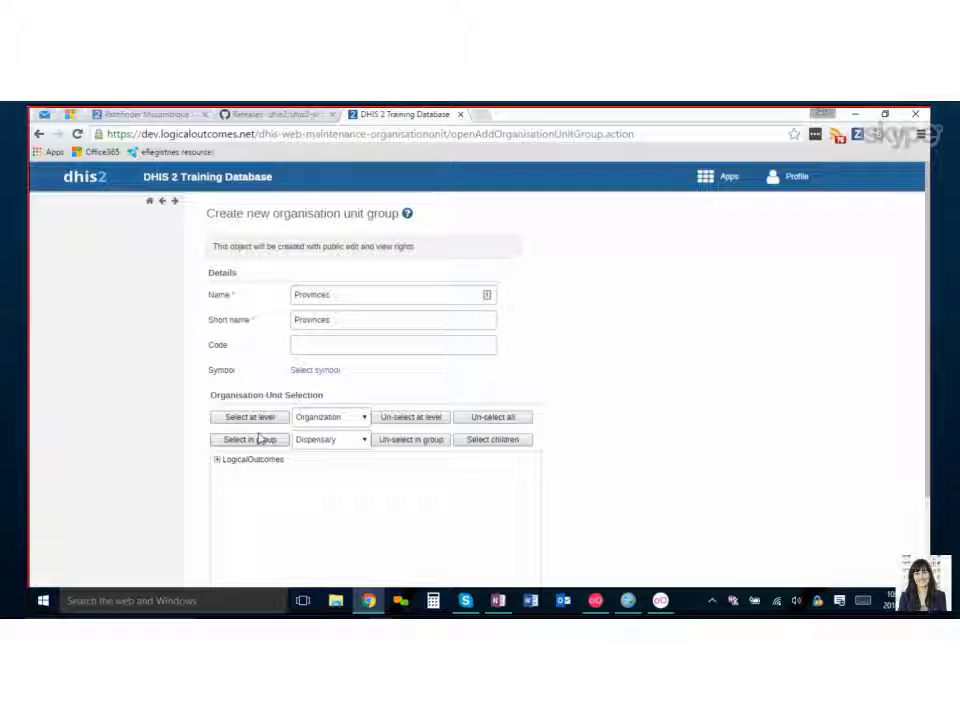
Select Canada's ten provinces for the group, leaving out Northwest Territories, Nunavut and Yukon, and save the group
left_click(361, 442)
left_click(189, 424)
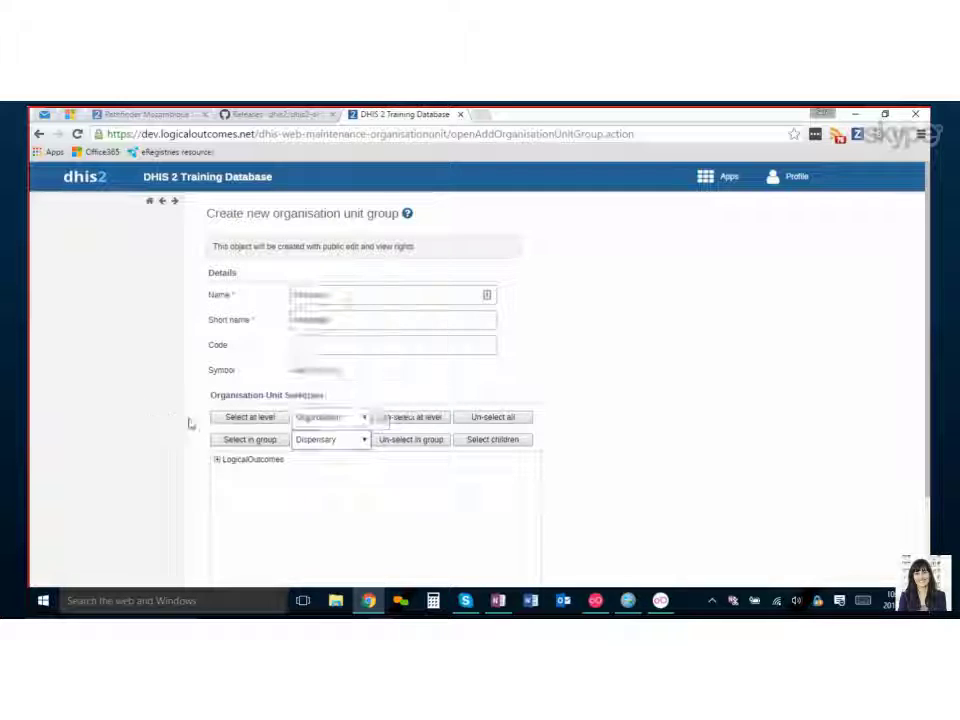
left_click(216, 459)
scroll(228, 476, "down", 1)
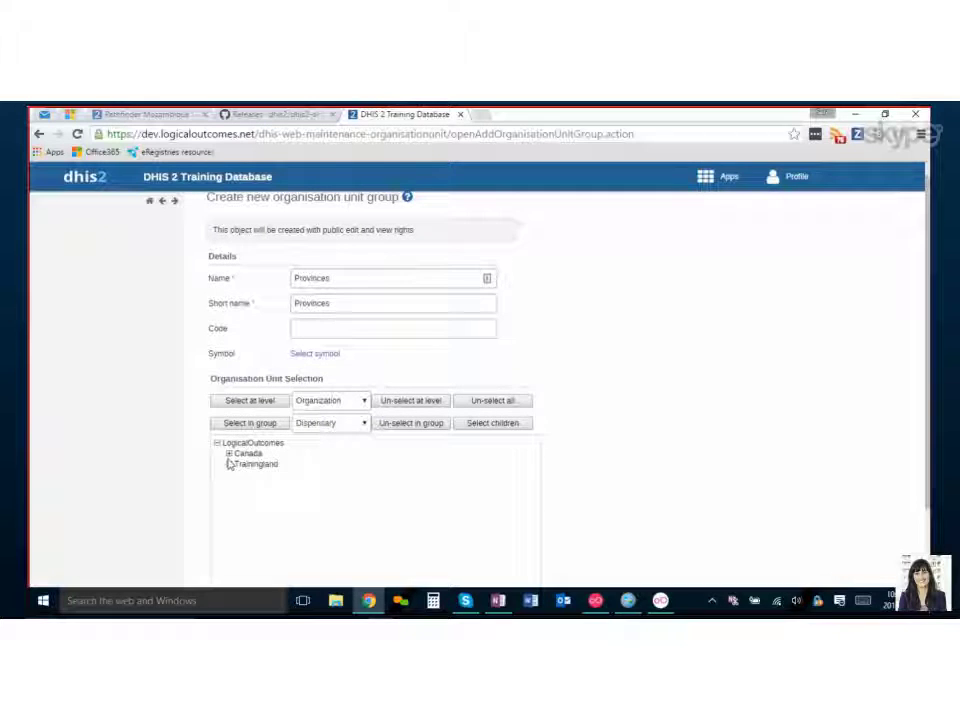
left_click(228, 454)
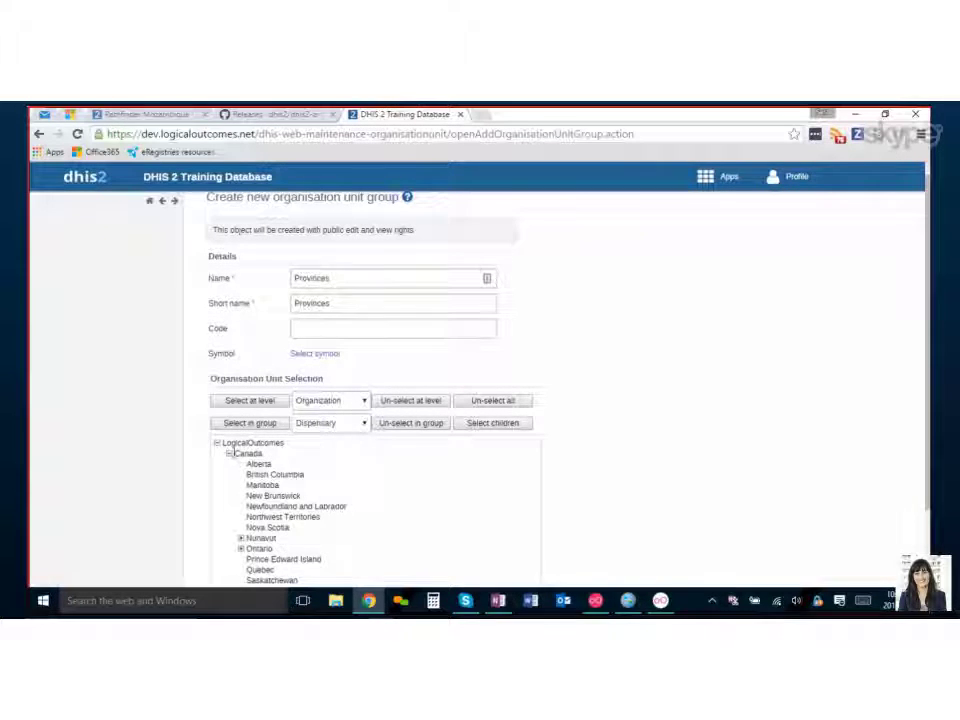
scroll(266, 440, "down", 2)
left_click(262, 382)
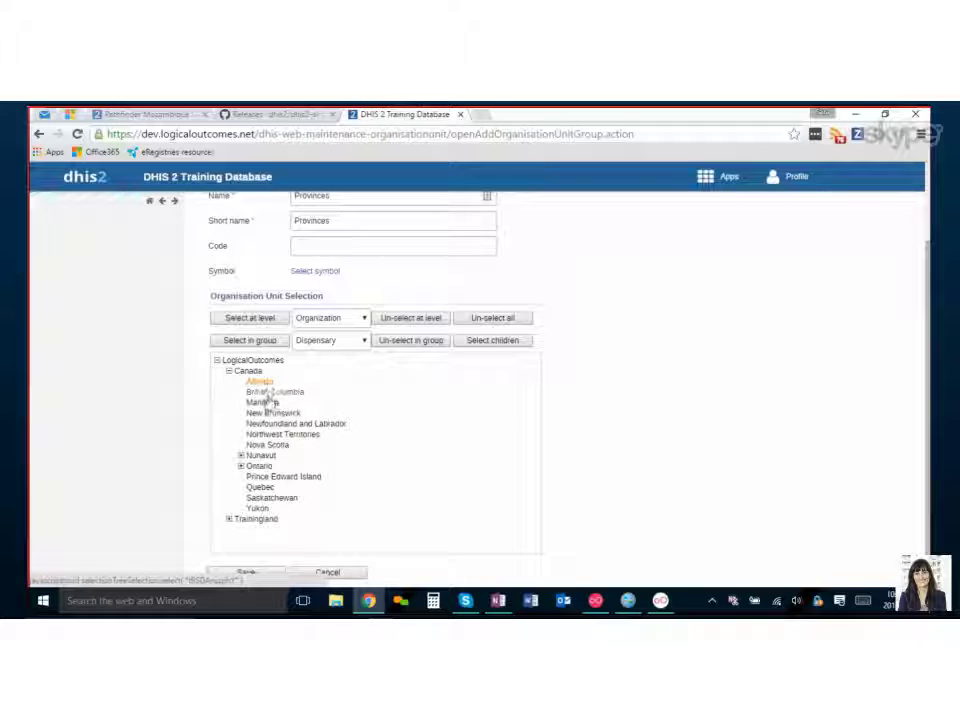
left_click(264, 402)
left_click(270, 413)
left_click(275, 423)
left_click(268, 445)
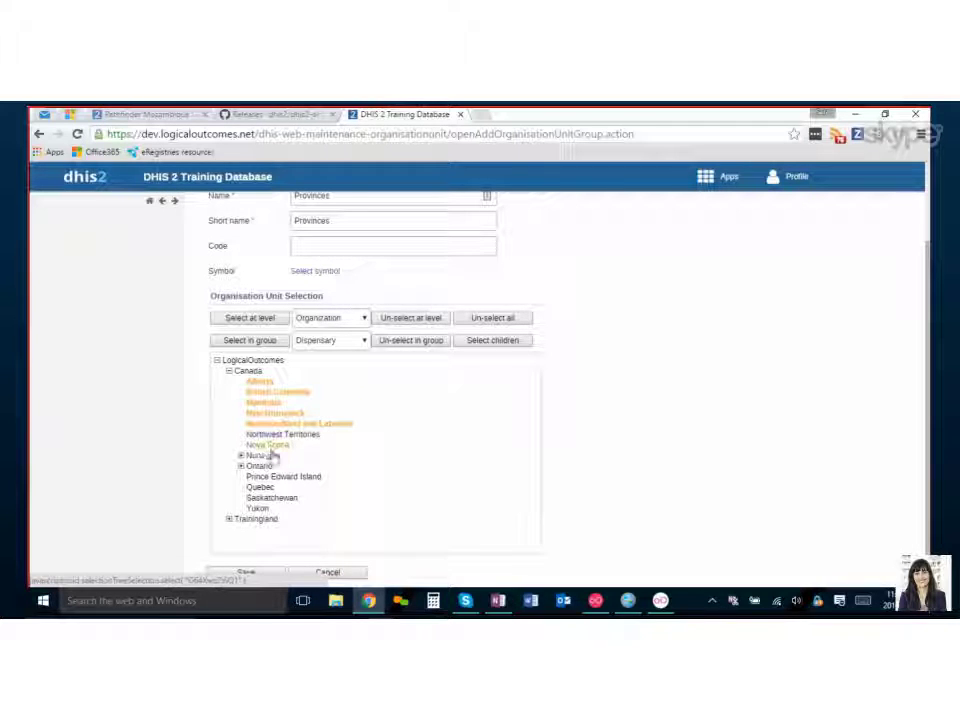
left_click(260, 466)
left_click(268, 477)
left_click(258, 487)
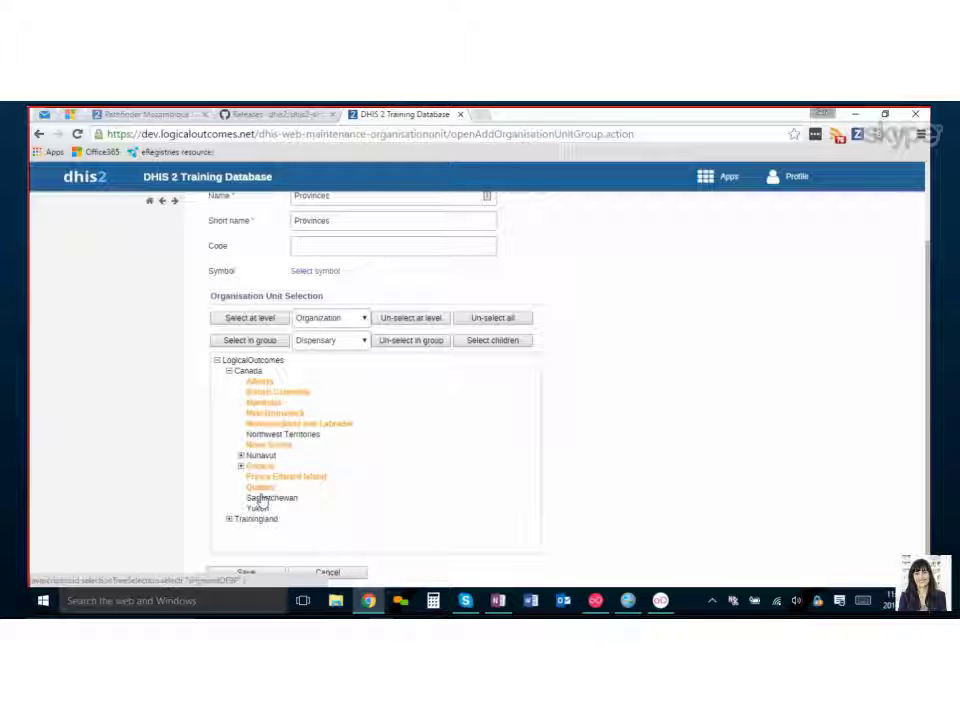
left_click(265, 497)
scroll(304, 480, "down", 1)
left_click(246, 558)
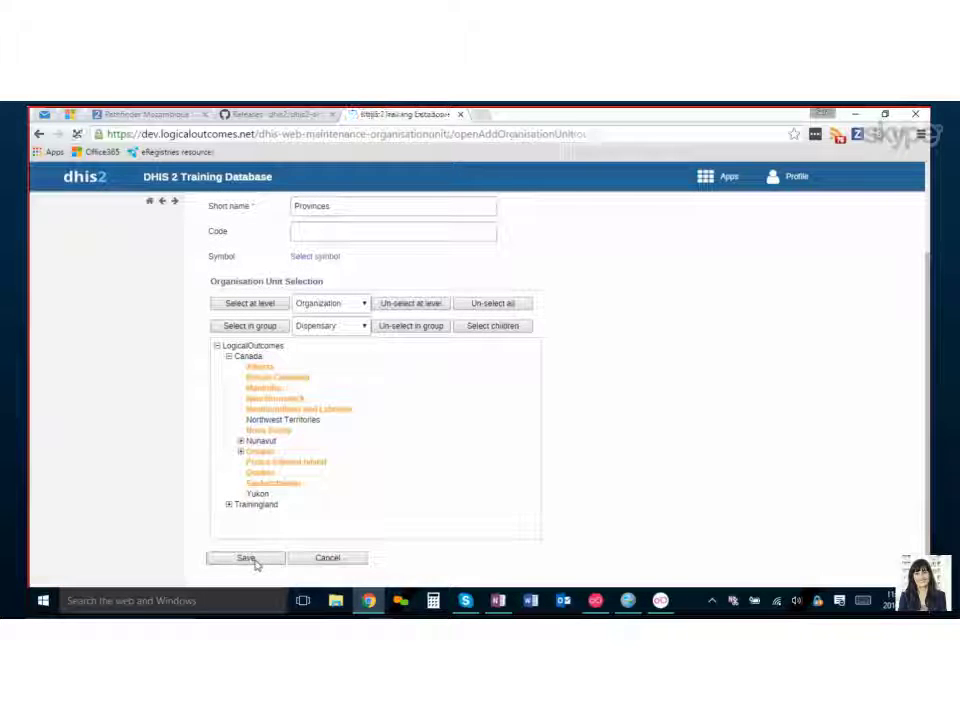
Look for Provinces in the organisation unit group list and browse the available apps
scroll(266, 516, "down", 3)
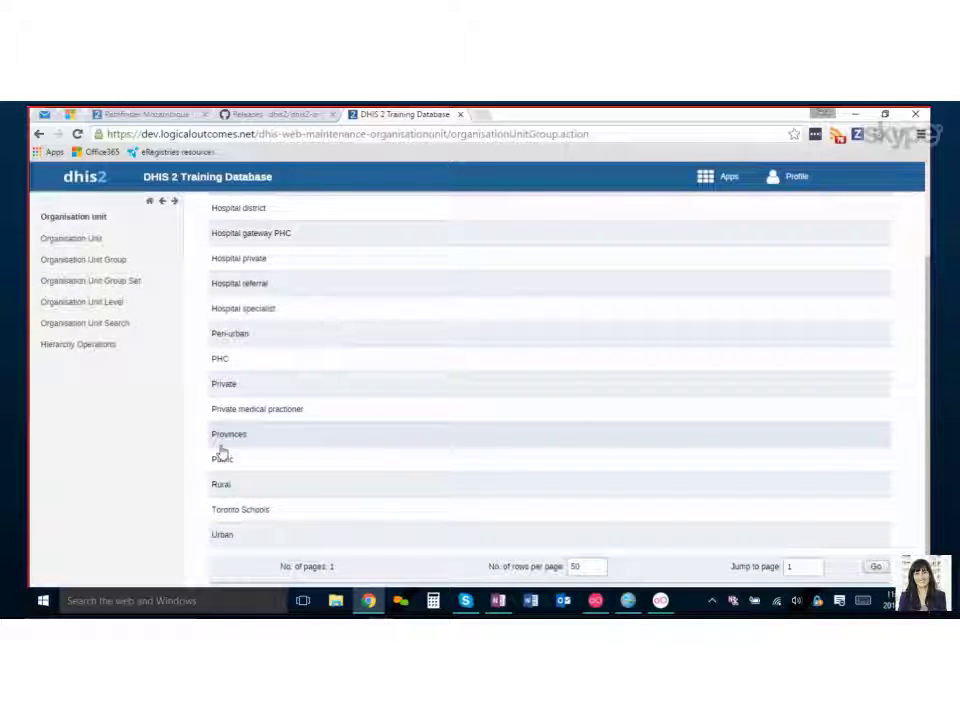
left_click(718, 177)
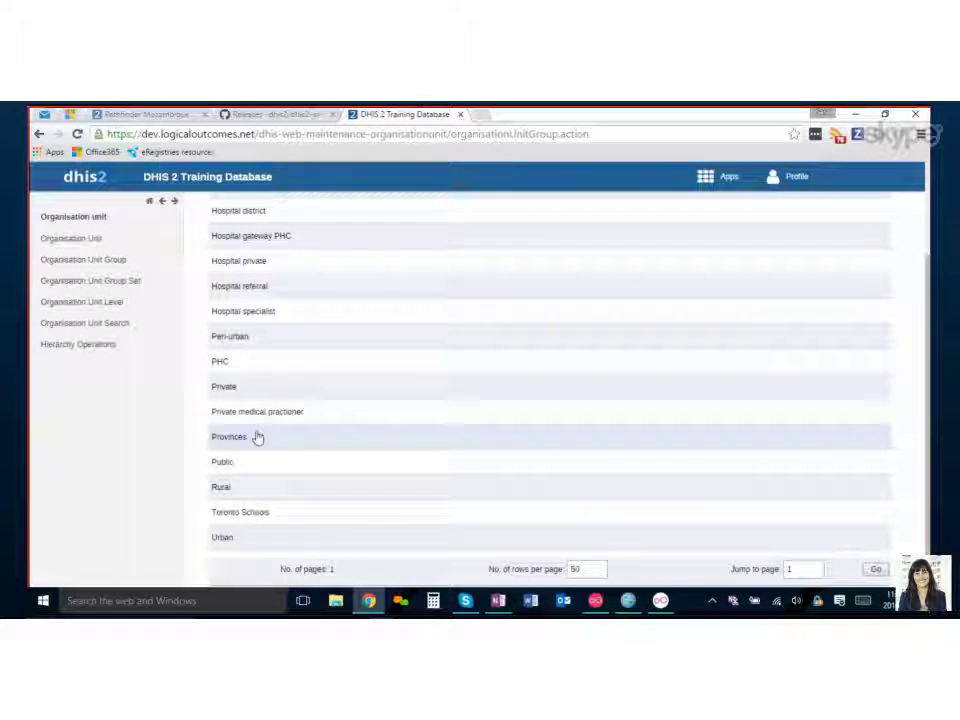
scroll(257, 437, "up", 3)
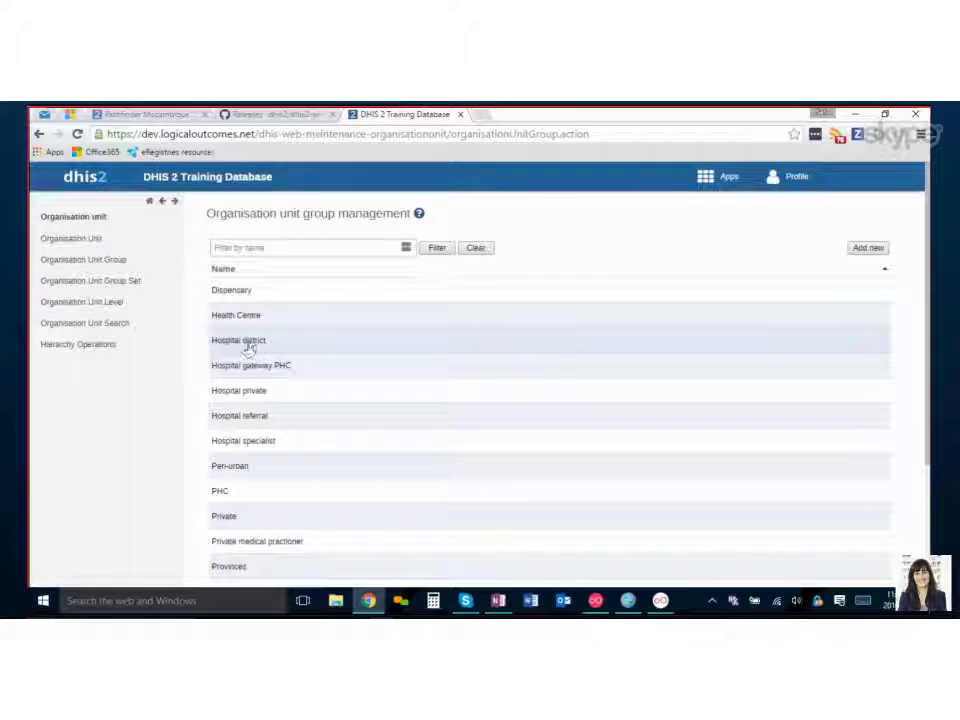
left_click(708, 184)
scroll(681, 347, "down", 3)
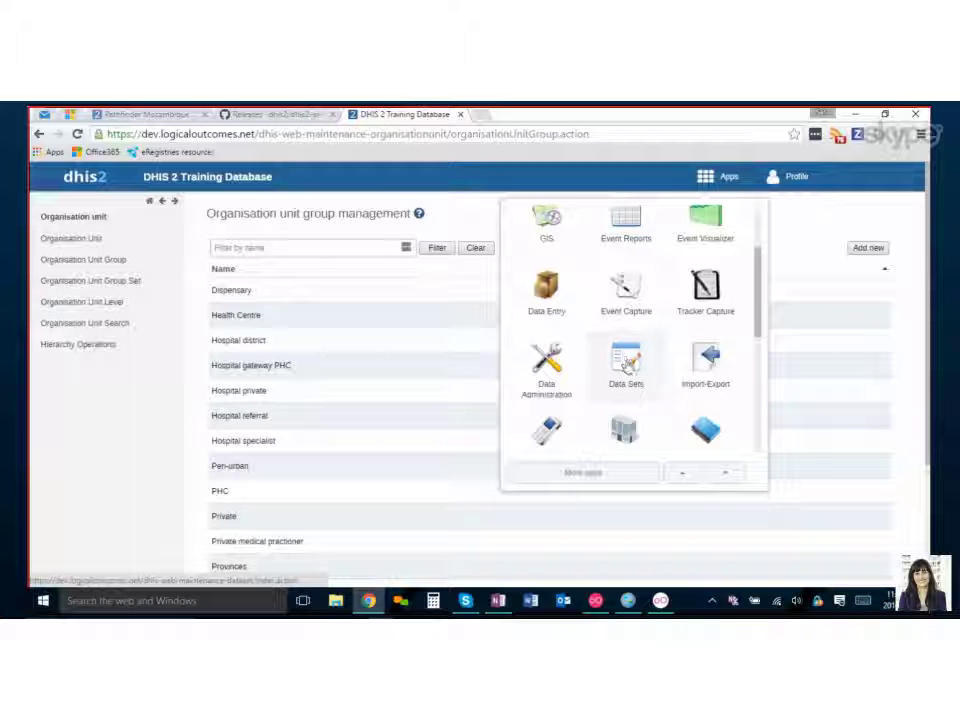
Show the organisation unit levels, view the translation form of the Country level and return to the levels
left_click(52, 309)
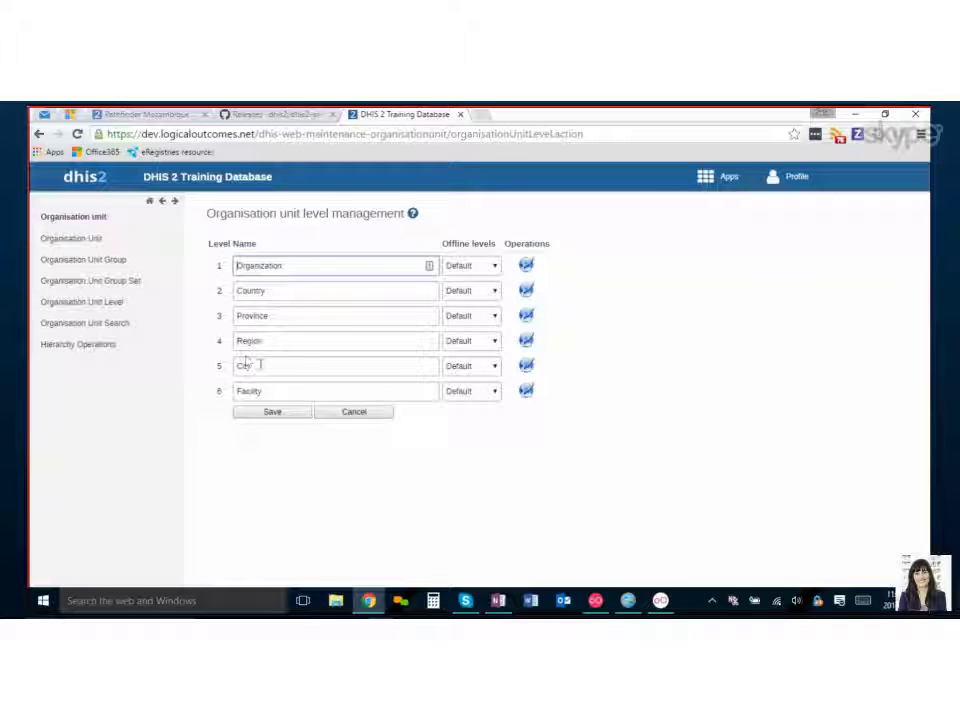
left_click(259, 290)
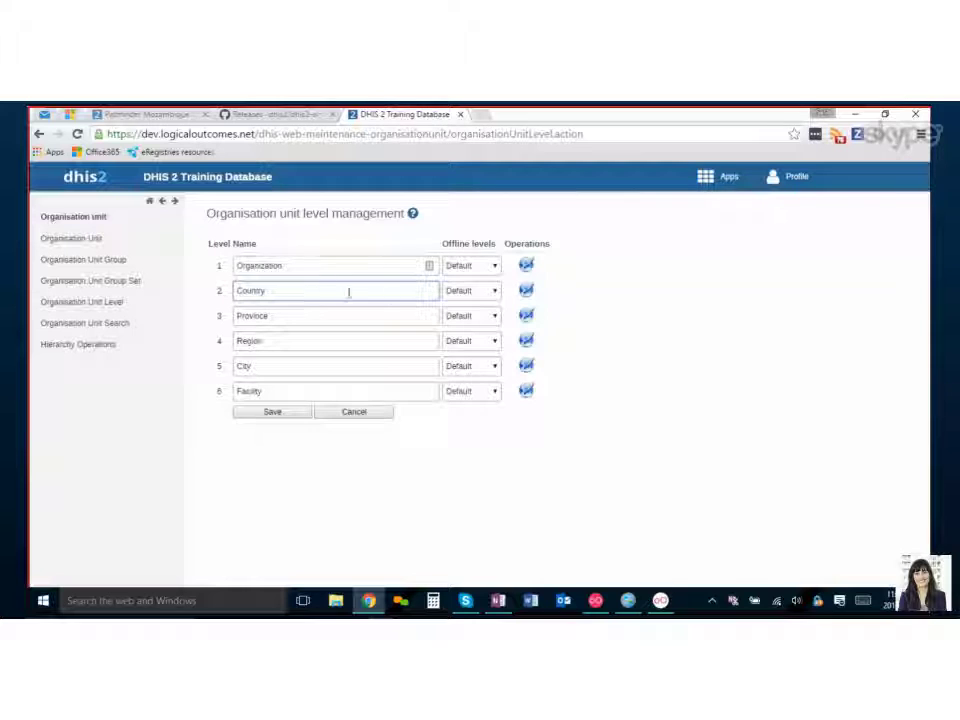
left_click(528, 292)
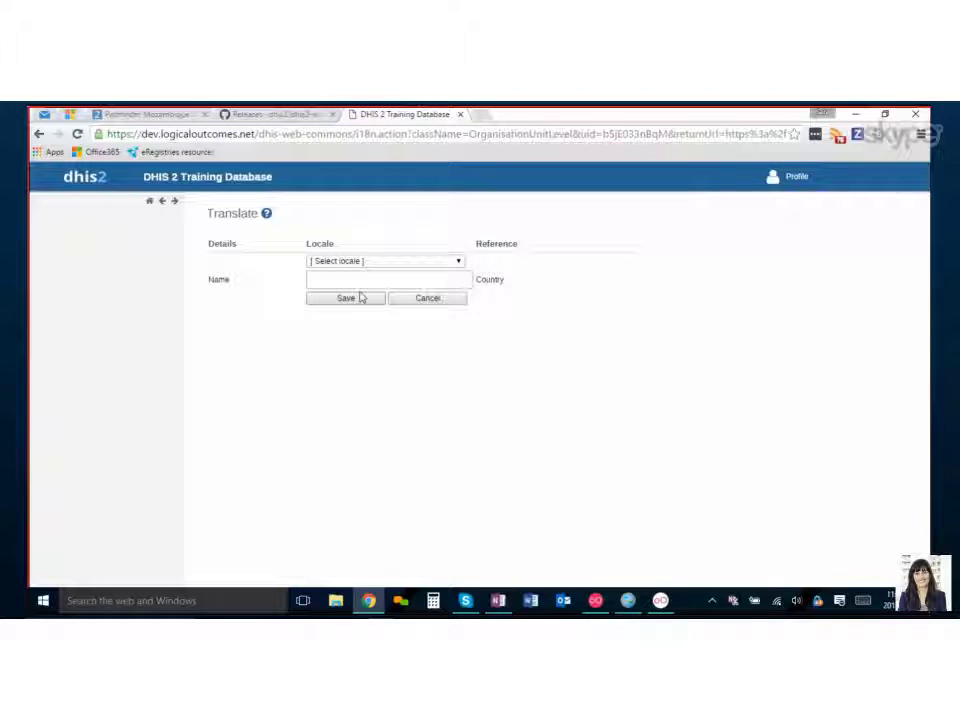
left_click(39, 133)
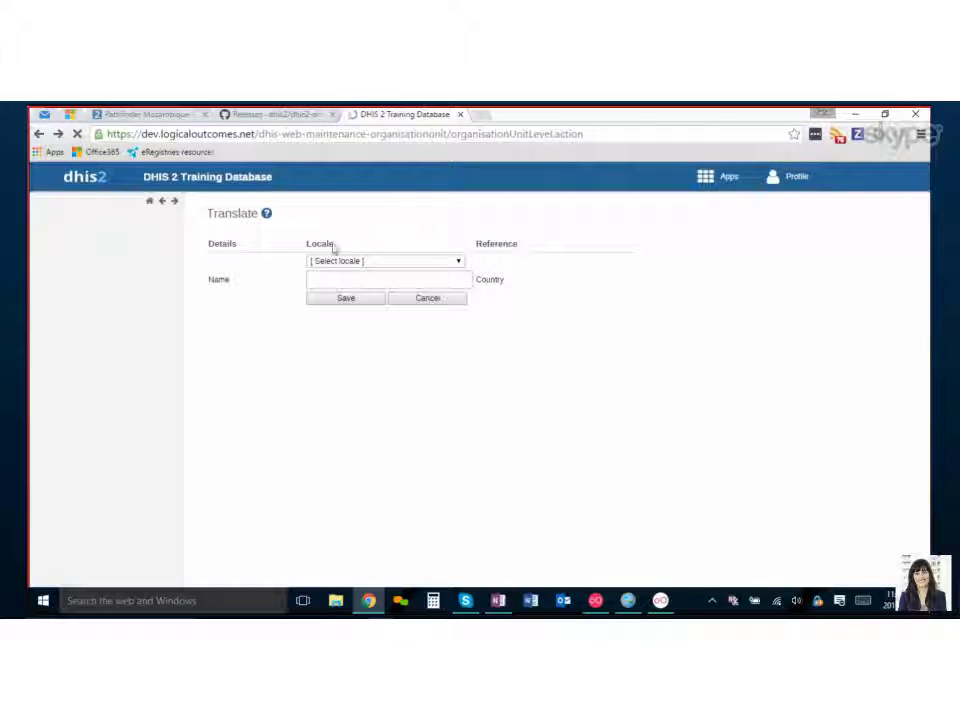
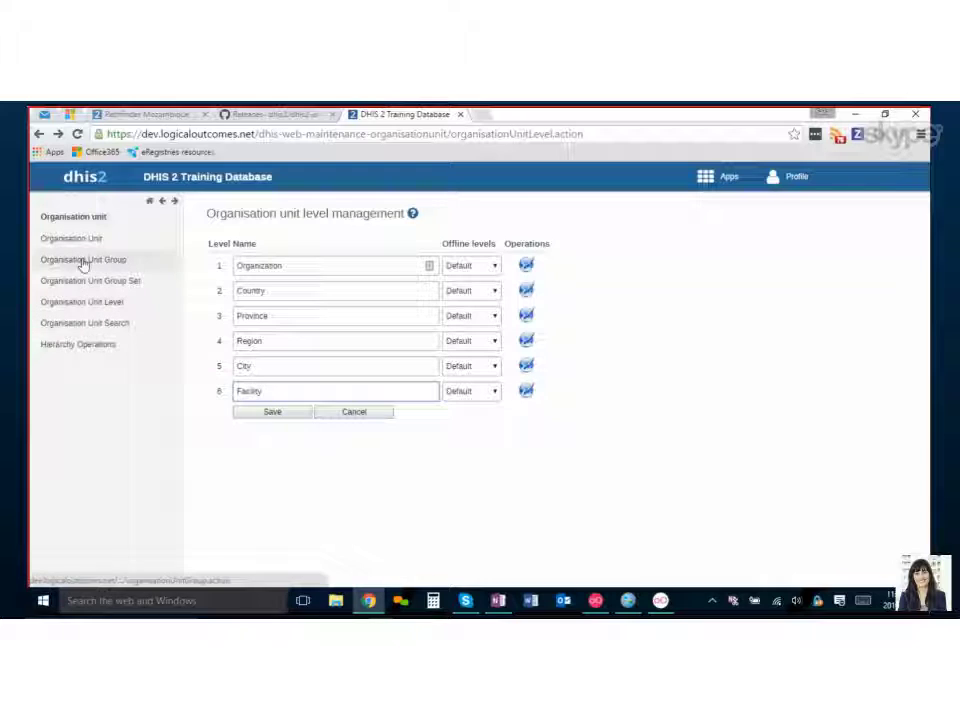
Start another organisation unit group, select all units at the Region level and review the selected units
left_click(83, 261)
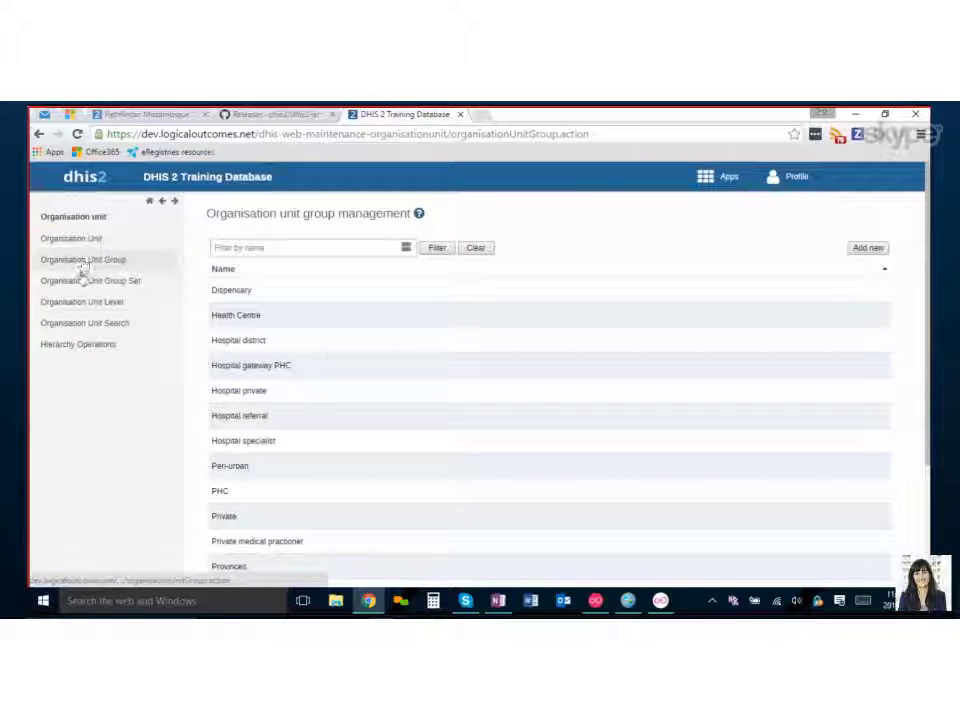
left_click(862, 250)
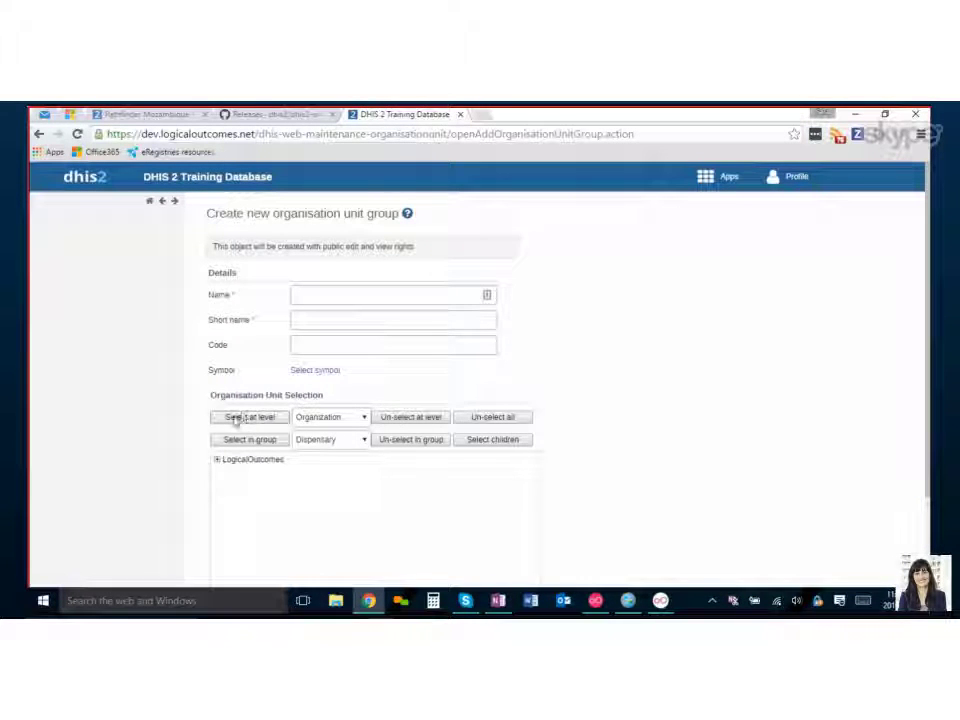
left_click(355, 418)
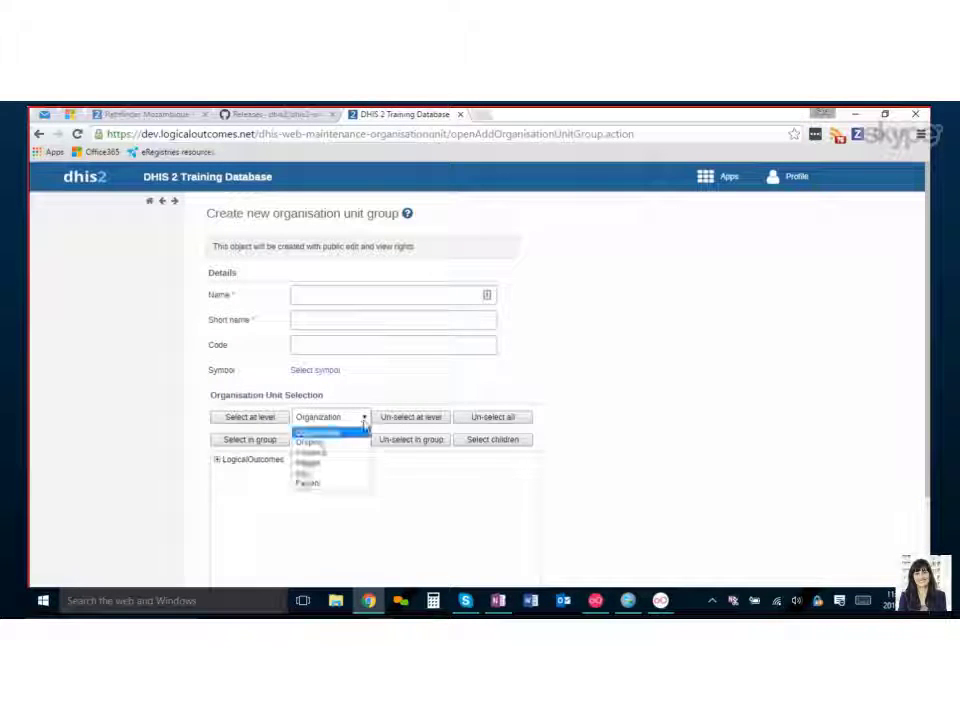
left_click(309, 462)
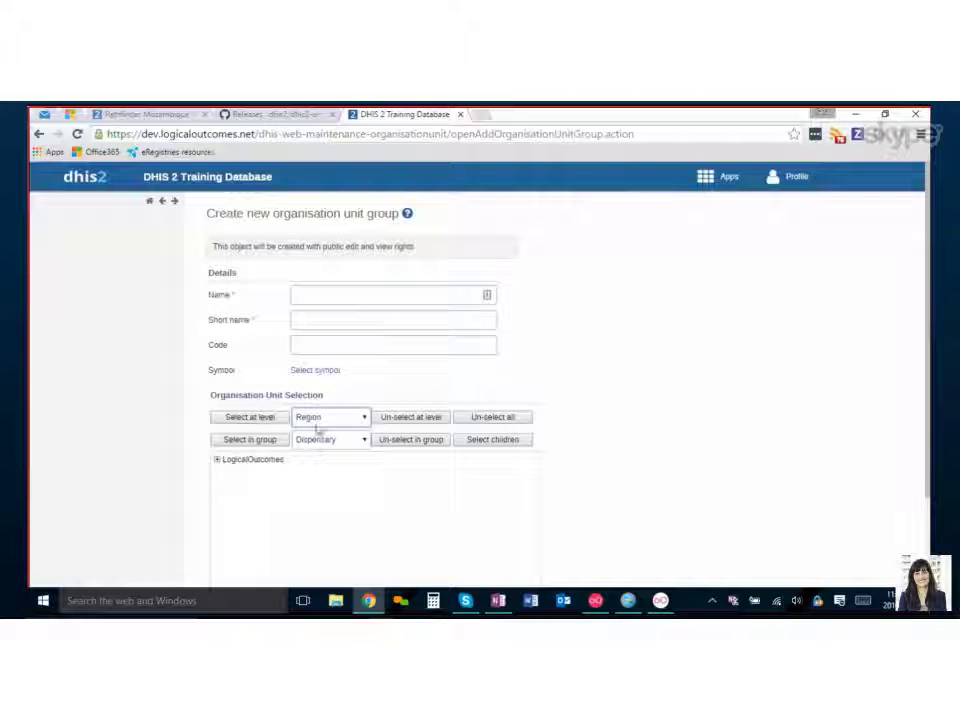
left_click(218, 461)
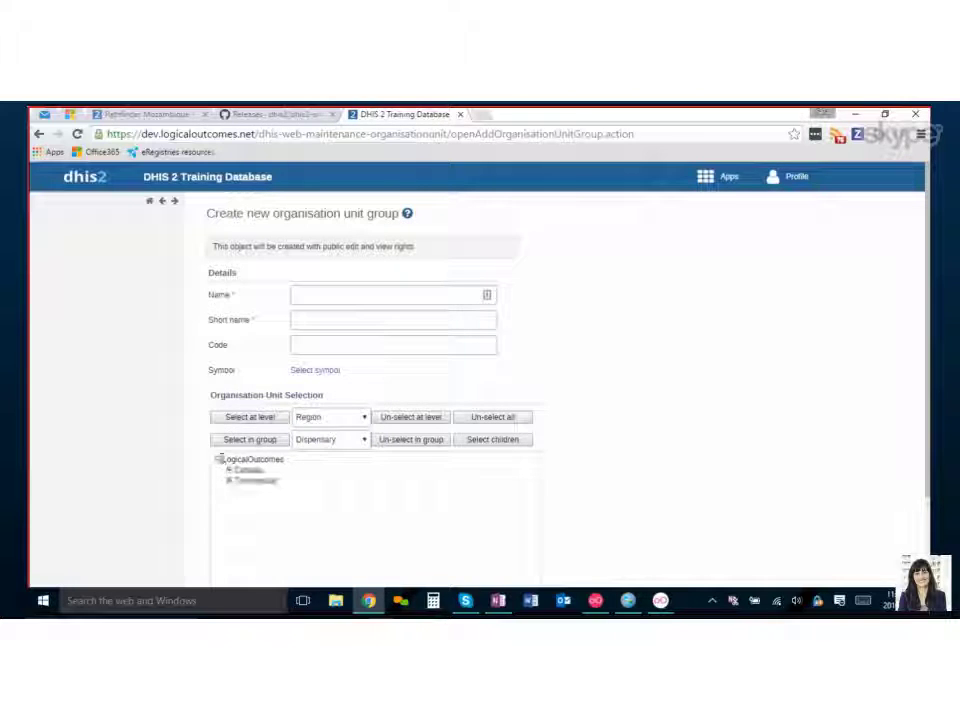
left_click(255, 418)
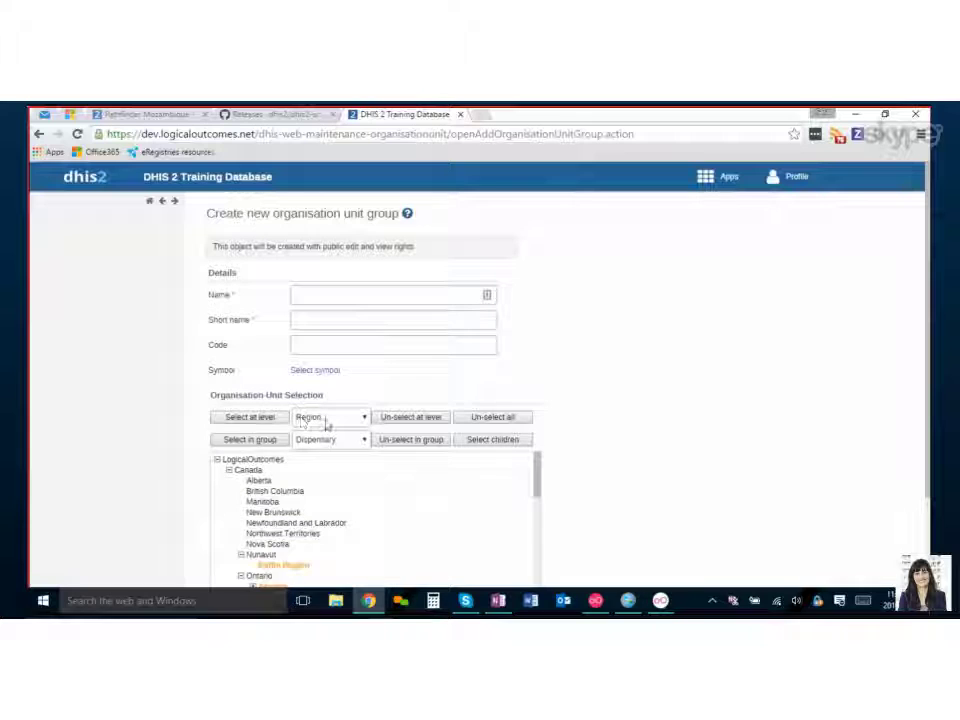
scroll(318, 425, "down", 2)
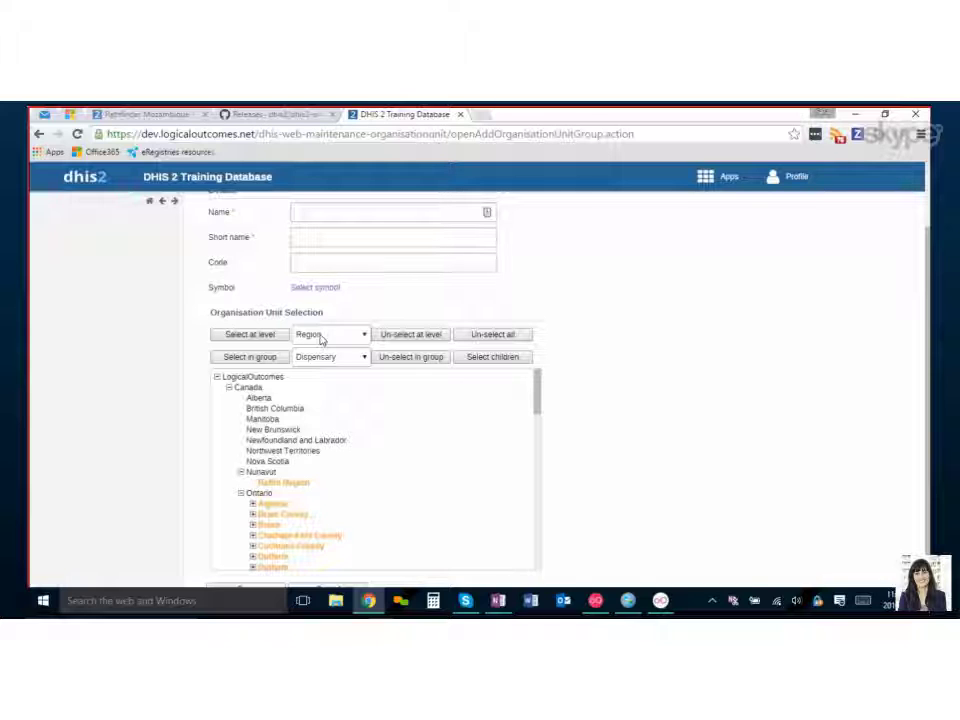
scroll(305, 478, "down", 3)
scroll(305, 475, "up", 3)
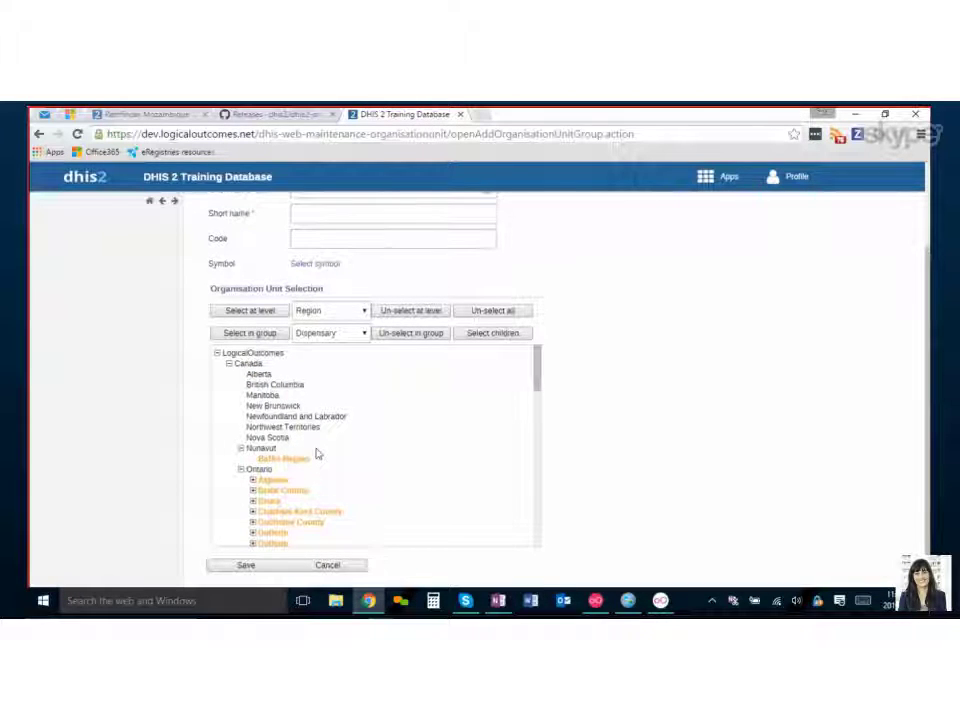
scroll(310, 460, "up", 3)
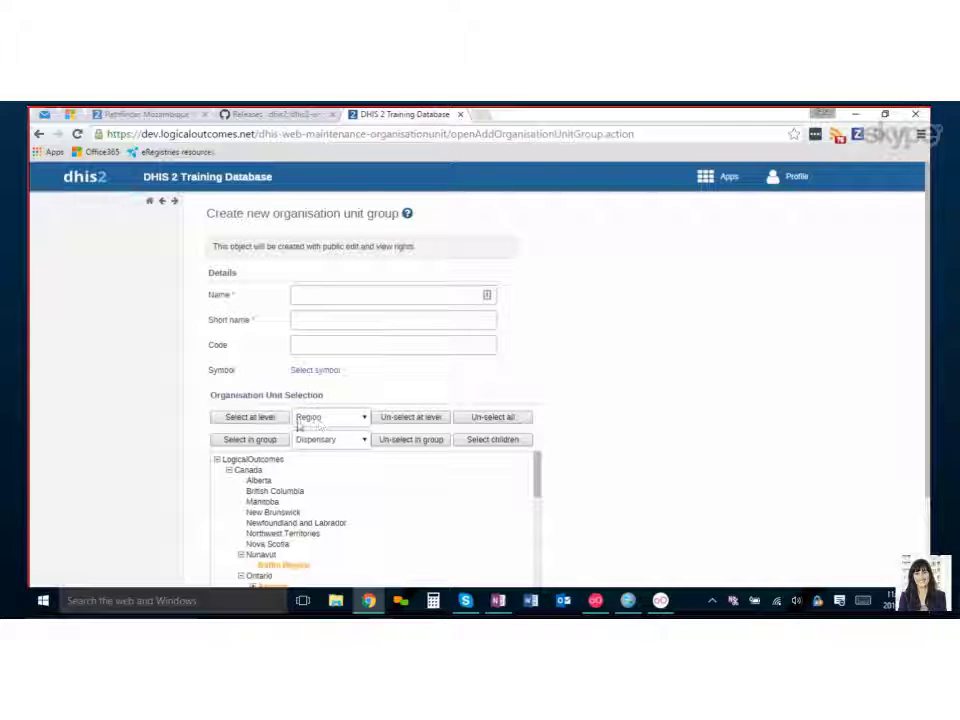
Add Alberta and British Columbia to the new group's selection and deselect the Region-level units
left_click(260, 481)
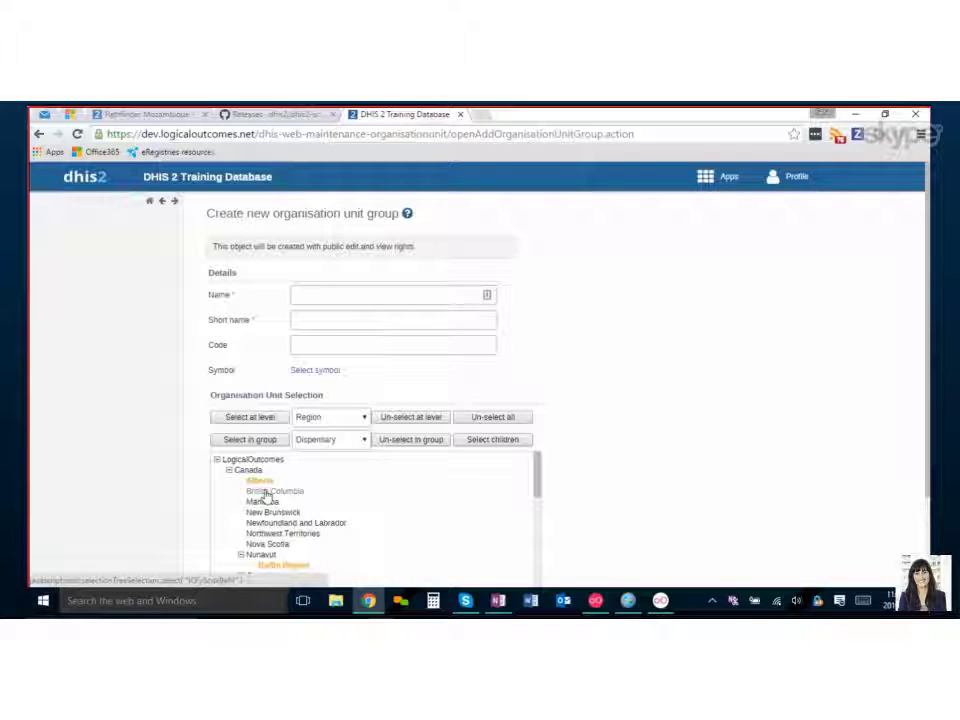
left_click(261, 491)
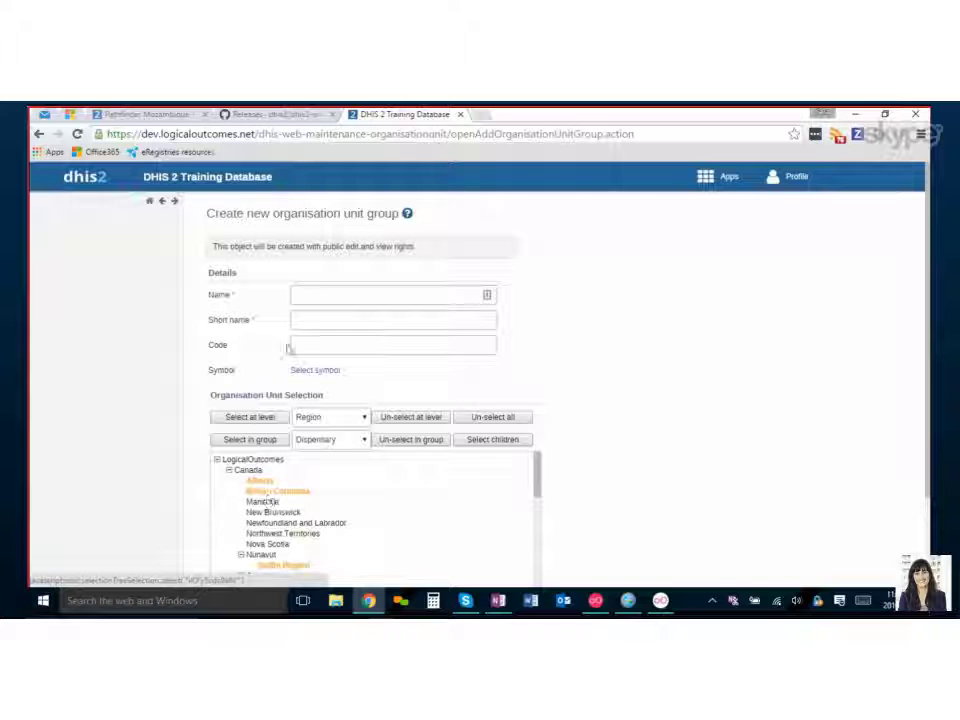
left_click(294, 294)
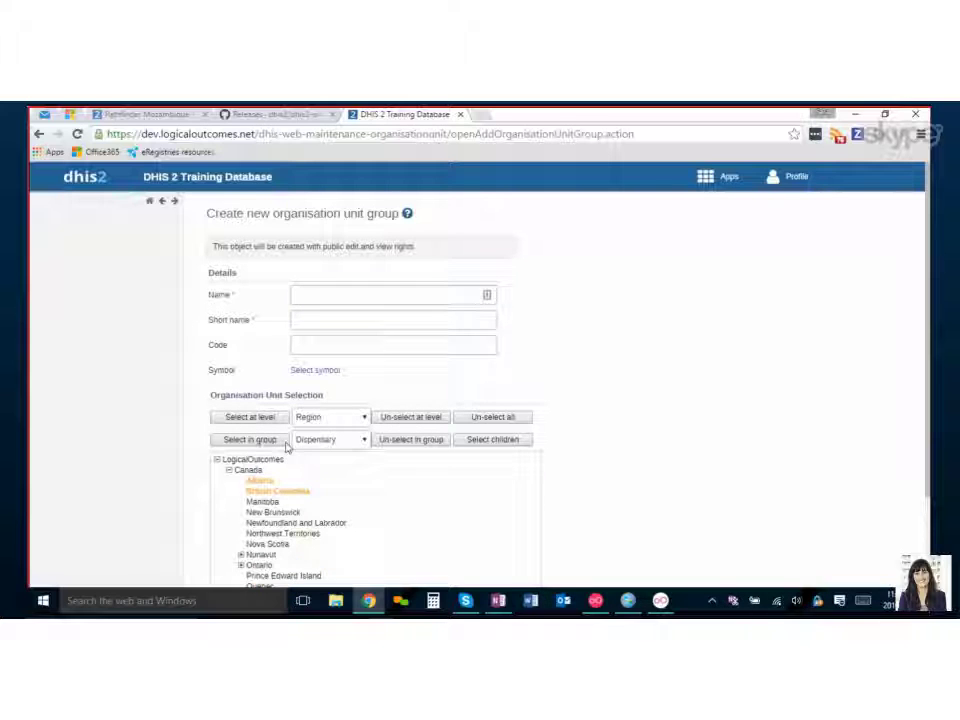
scroll(366, 456, "down", 2)
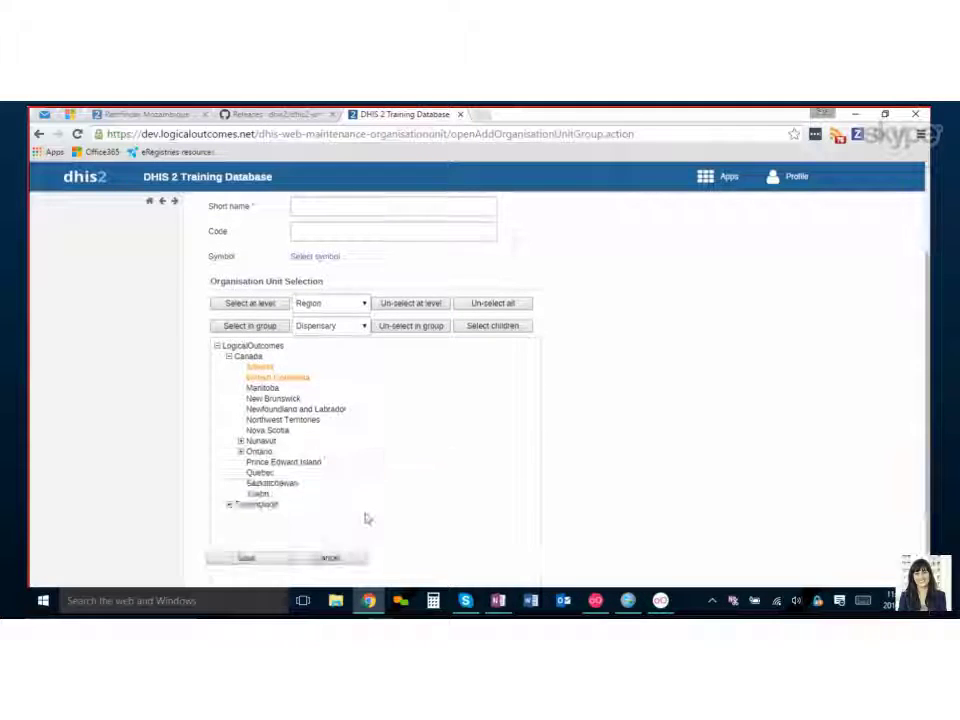
Discard the new organisation unit group and show the organisation unit levels
left_click(322, 559)
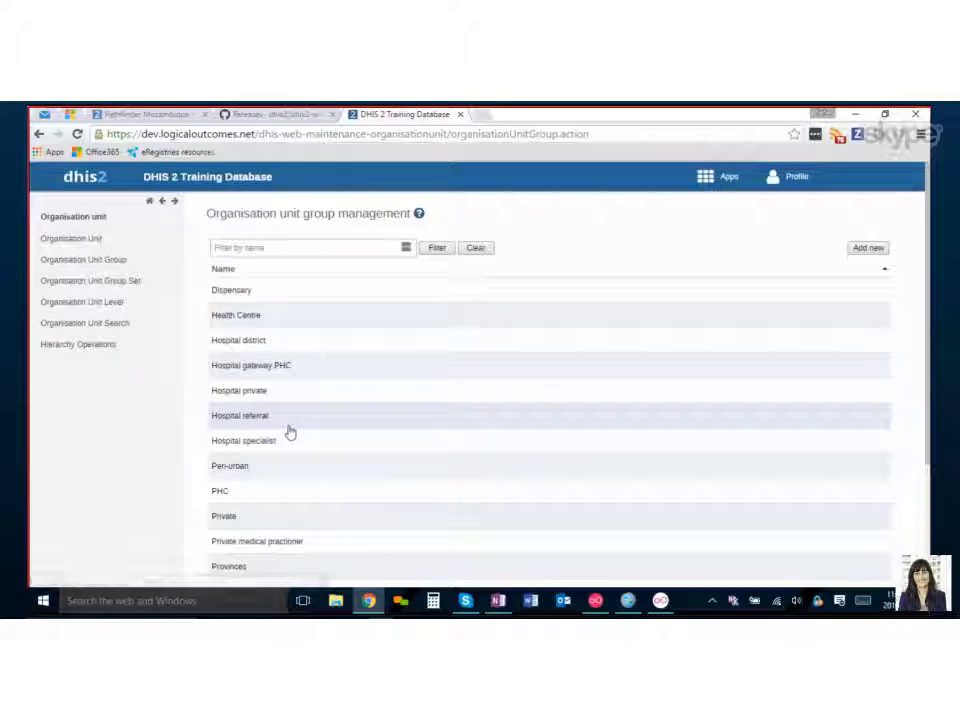
left_click(75, 302)
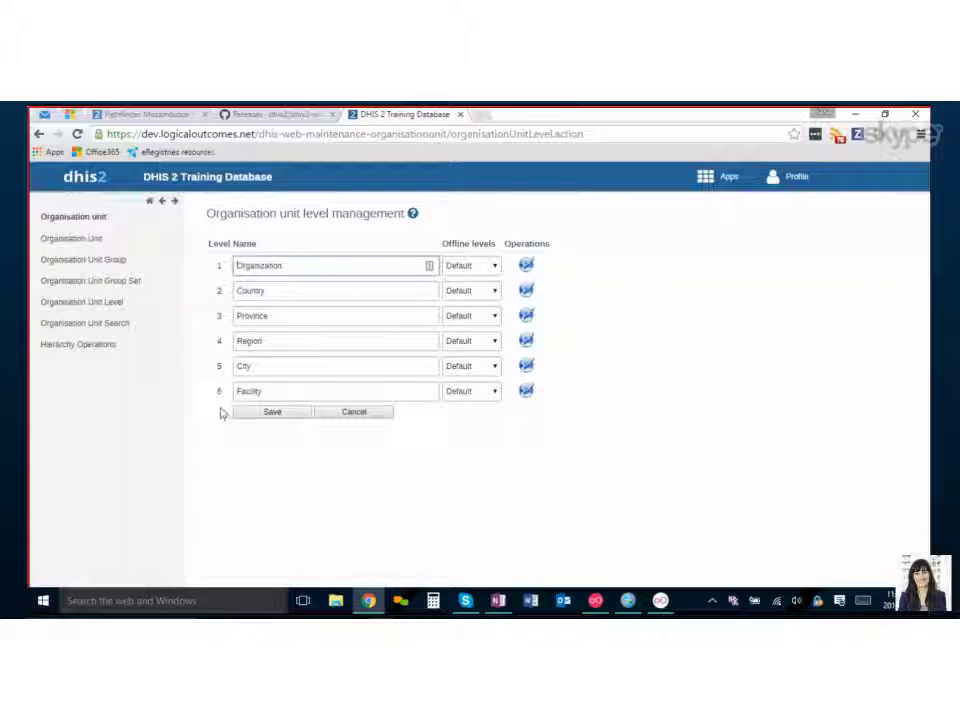
Open the hierarchy operations and review how to move an organisation unit under a new parent
left_click(68, 345)
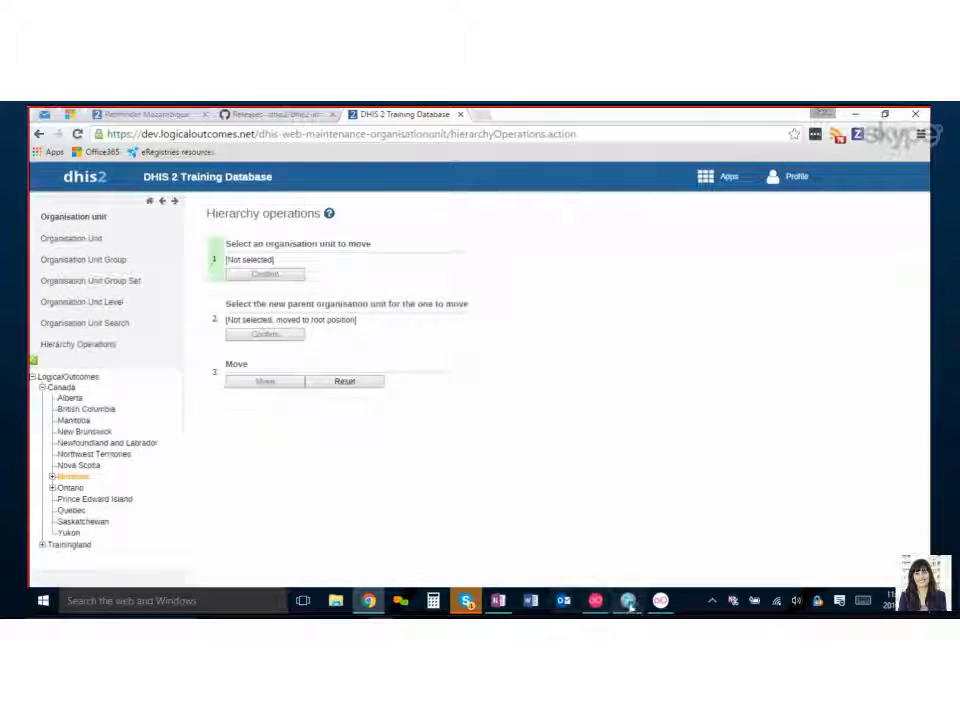
mouse_move(628, 603)
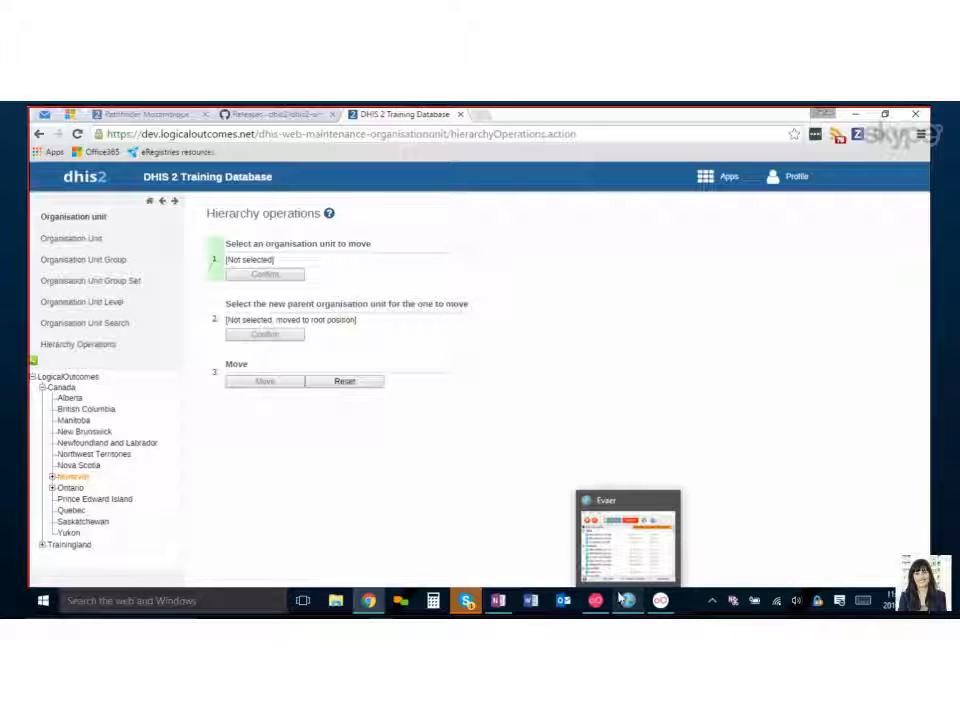
left_click_drag(260, 304, 490, 337)
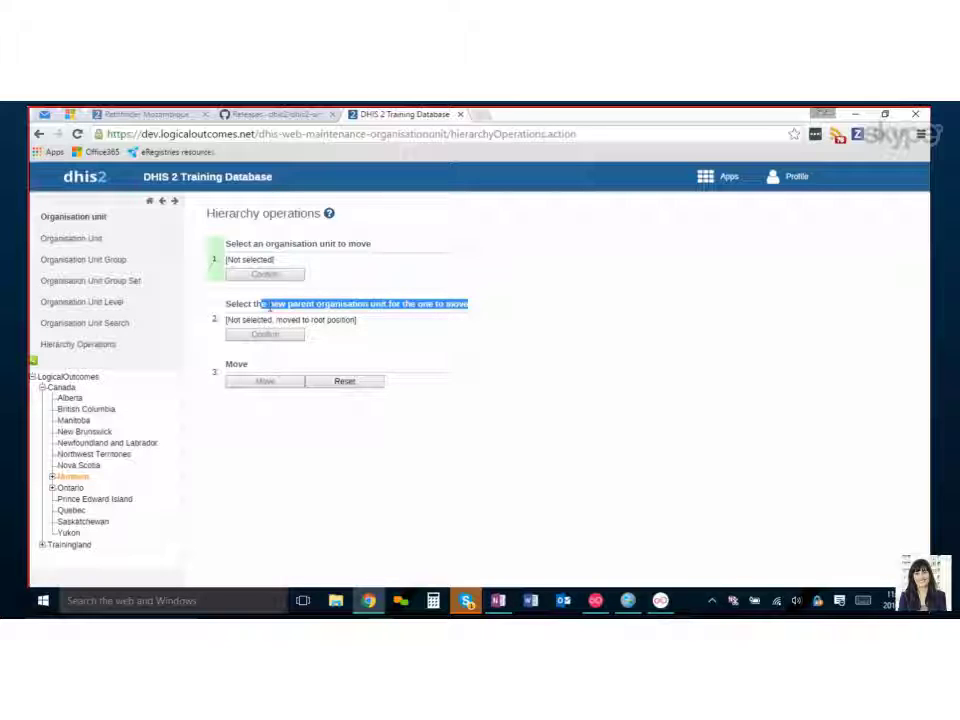
left_click_drag(229, 303, 504, 297)
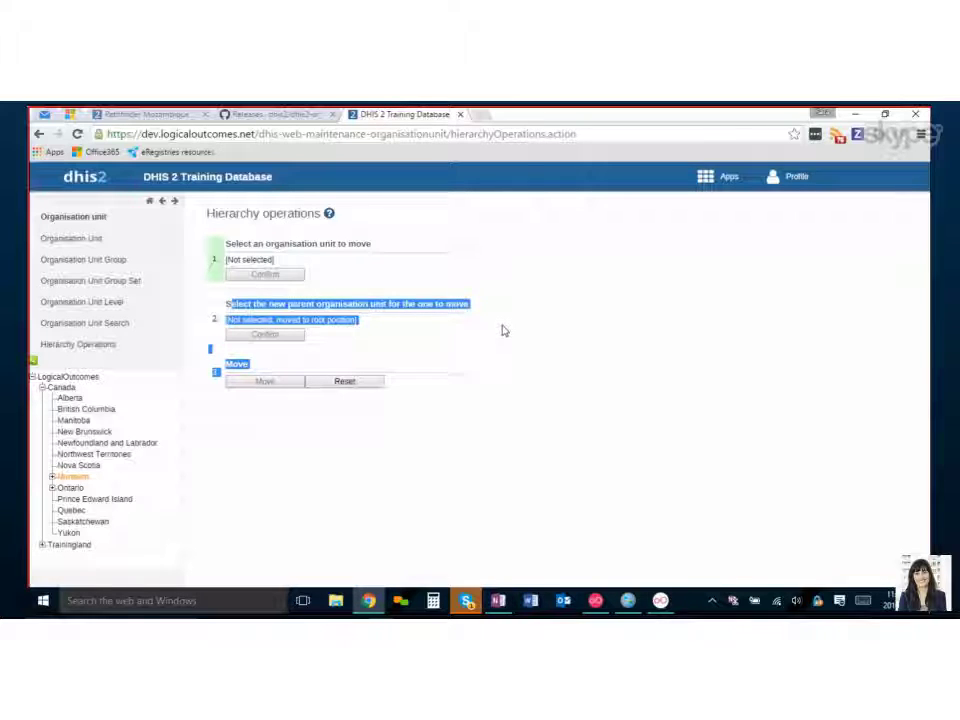
left_click(505, 333)
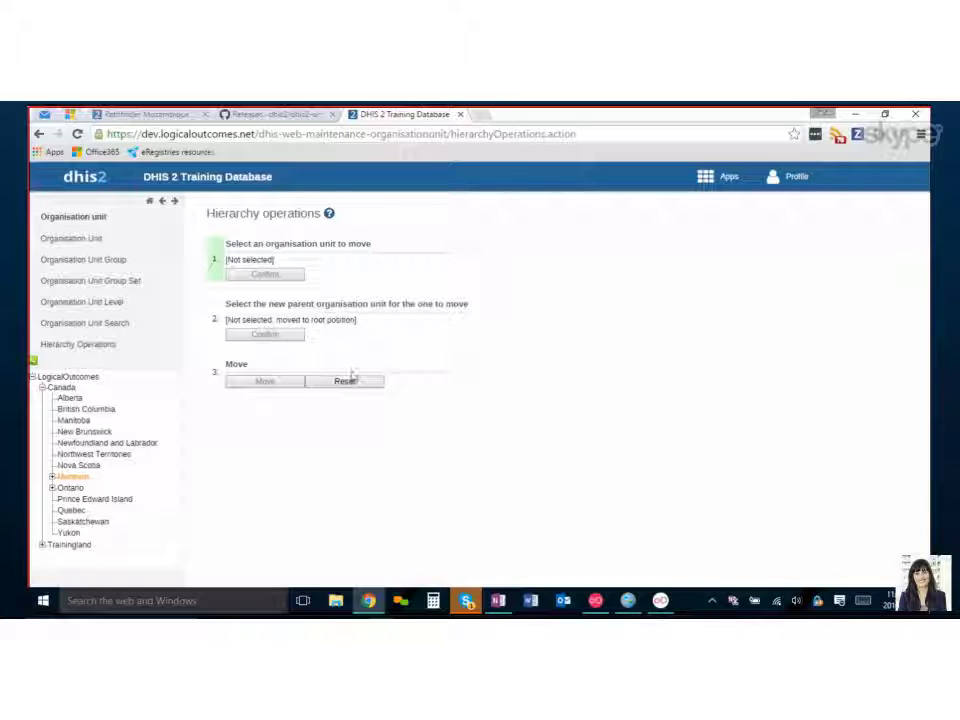
Switch to OneNote and view the objectives and overview of the assignment 3. Creating OrgUnits in DHIS2
left_click(498, 598)
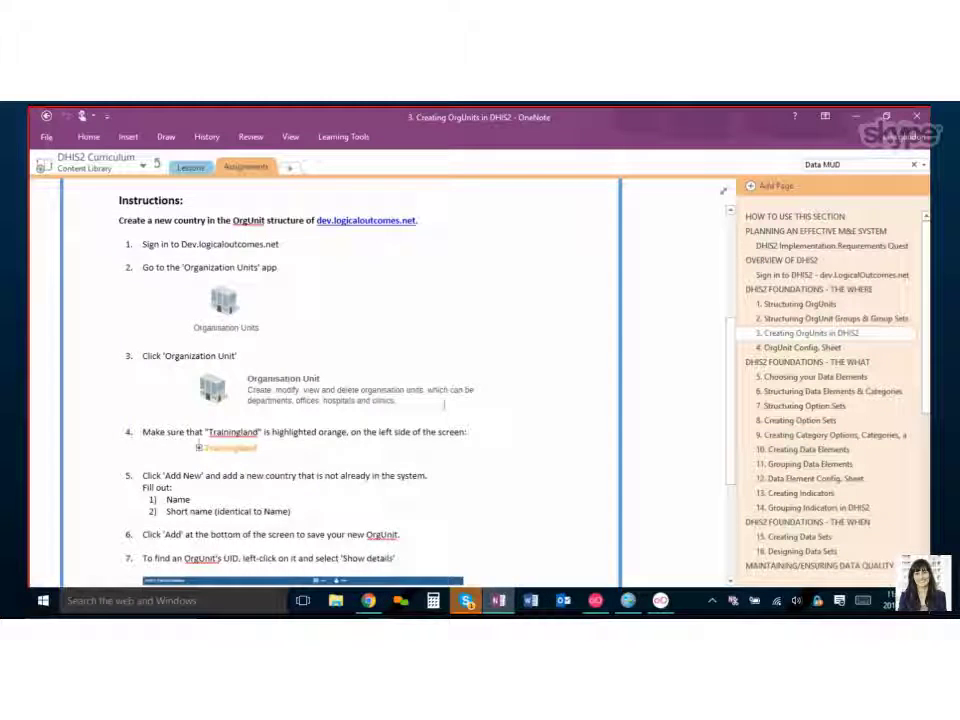
scroll(444, 404, "up", 5)
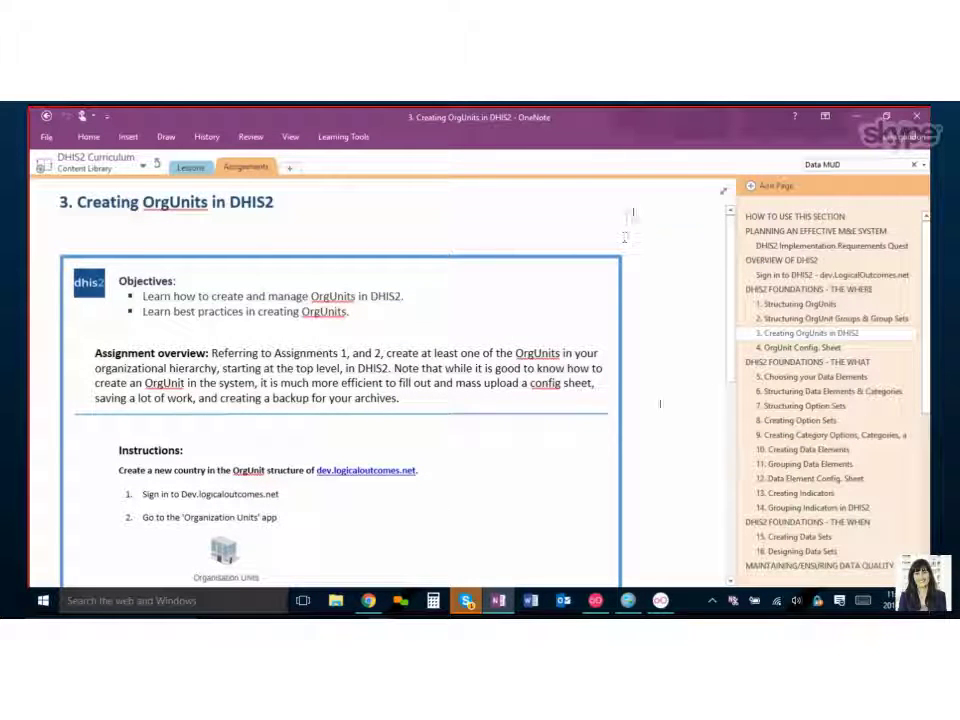